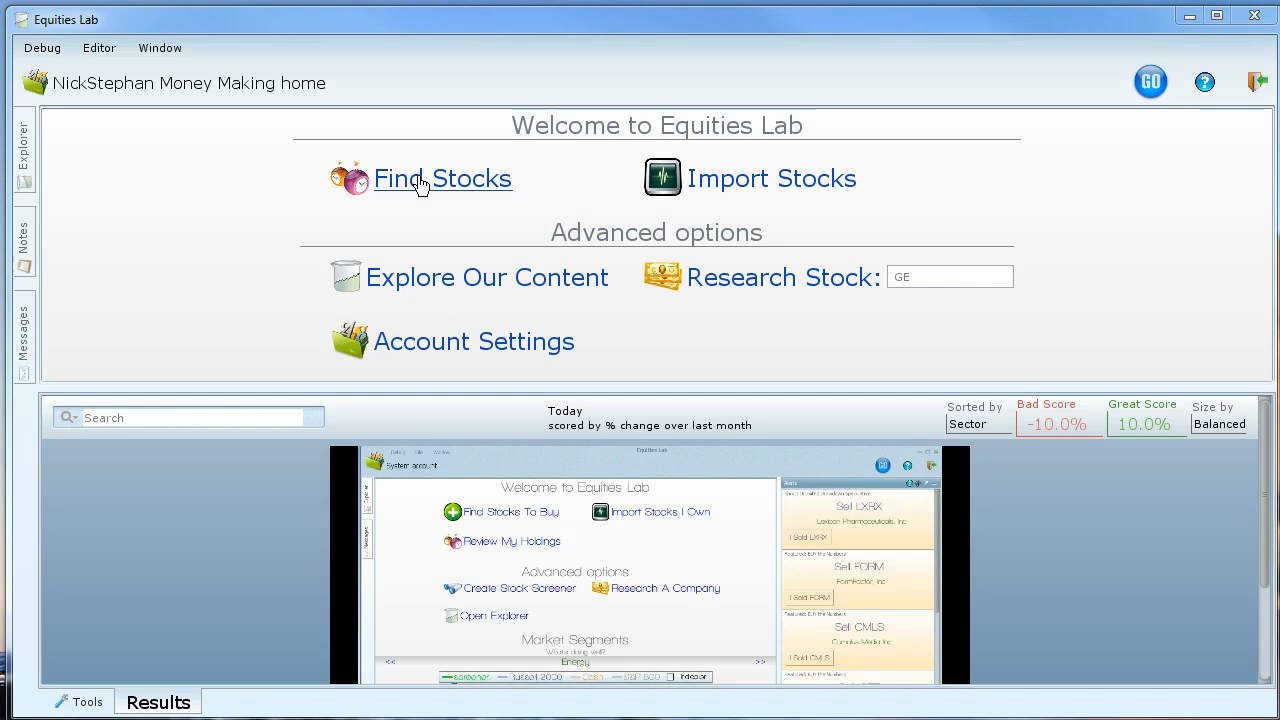
Create a watchlist from the market-beating screener "Value Stocks With High Expected Growth" and save it
{"action": "left_click", "coordinate": [421, 186]}
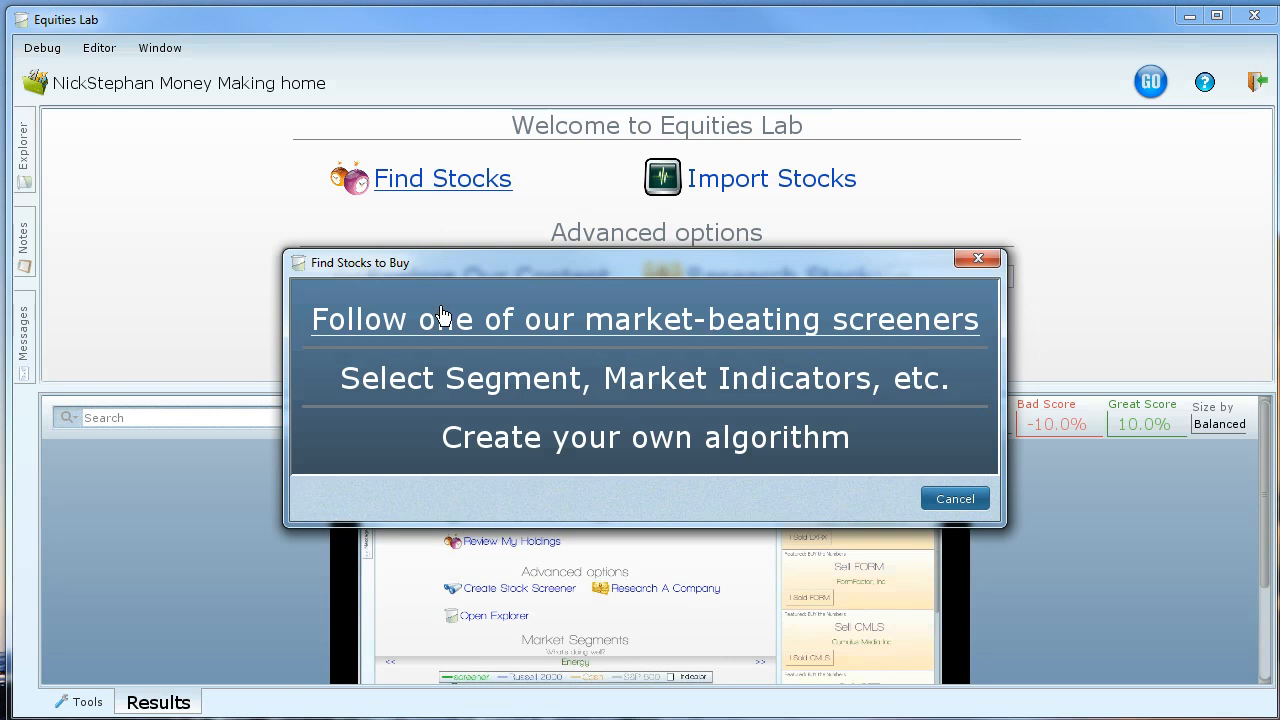
{"action": "left_click", "coordinate": [445, 315]}
{"action": "left_click", "coordinate": [395, 342]}
{"action": "double_click", "coordinate": [355, 552]}
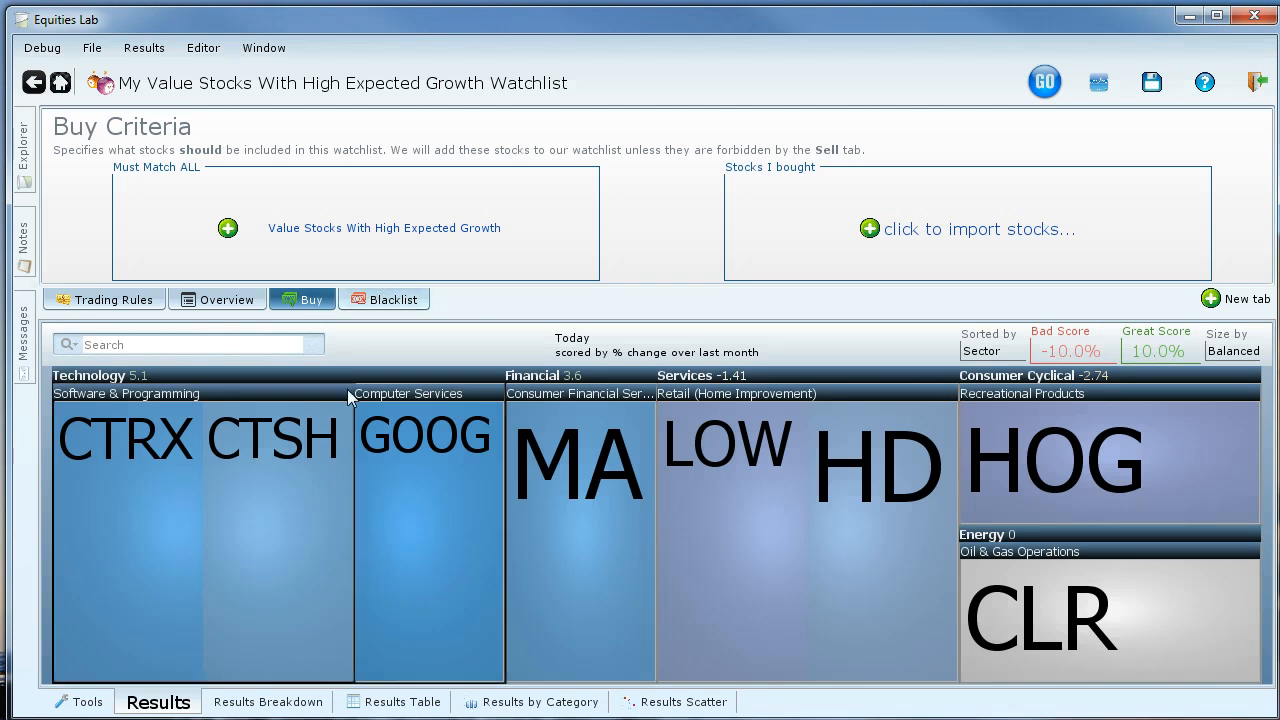
{"action": "mouse_move", "coordinate": [325, 420]}
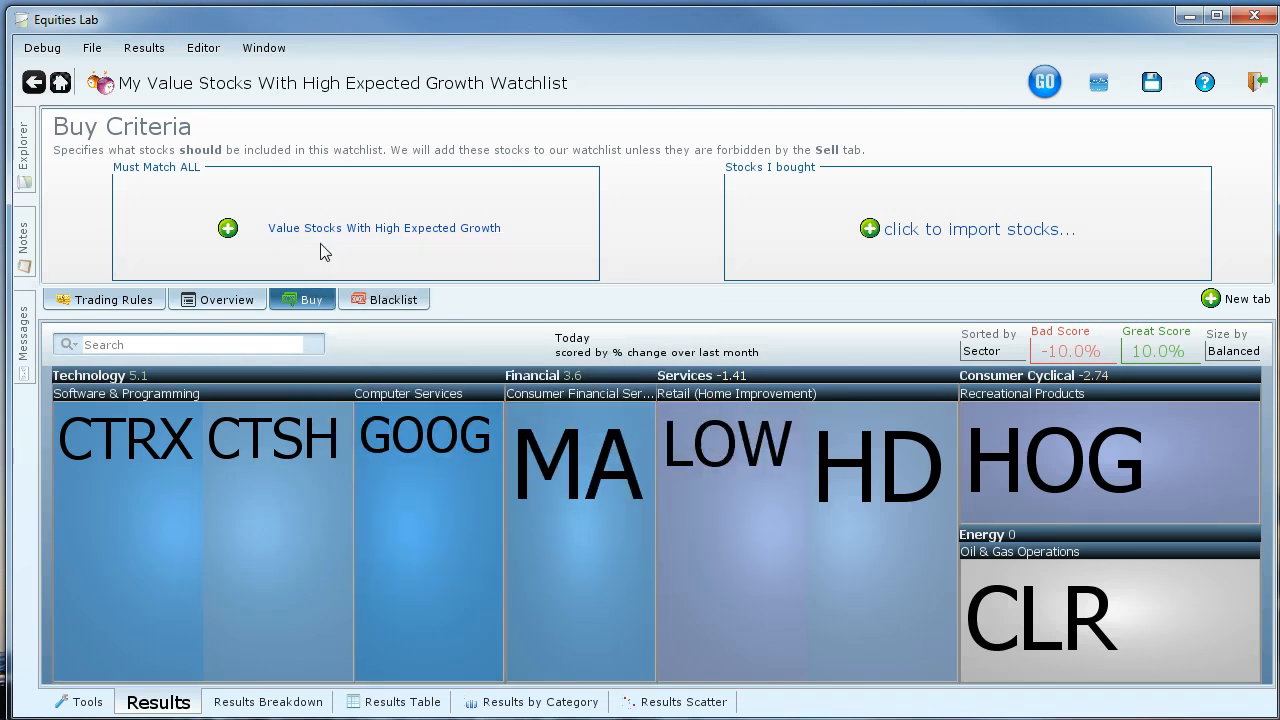
{"action": "left_click", "coordinate": [1152, 83]}
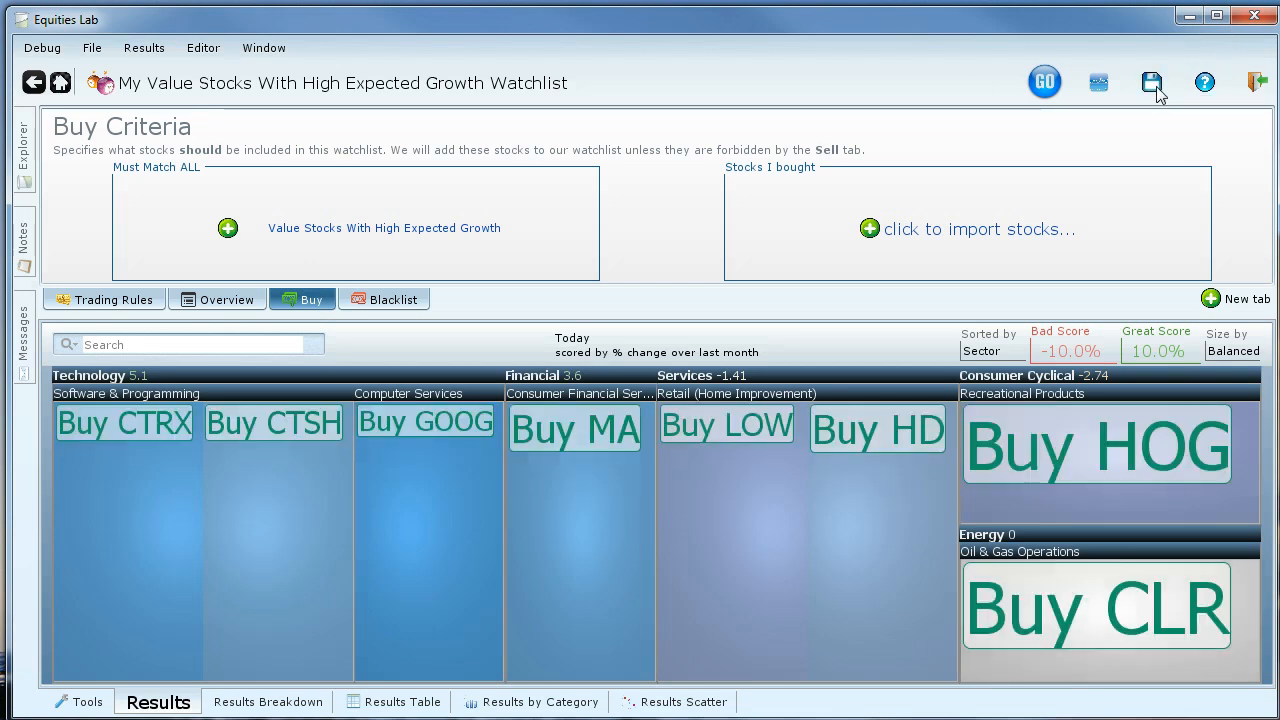
Open the CTRX stock details and switch the tear sheet to Key Ratios Tear Sheet
{"action": "mouse_move", "coordinate": [178, 535]}
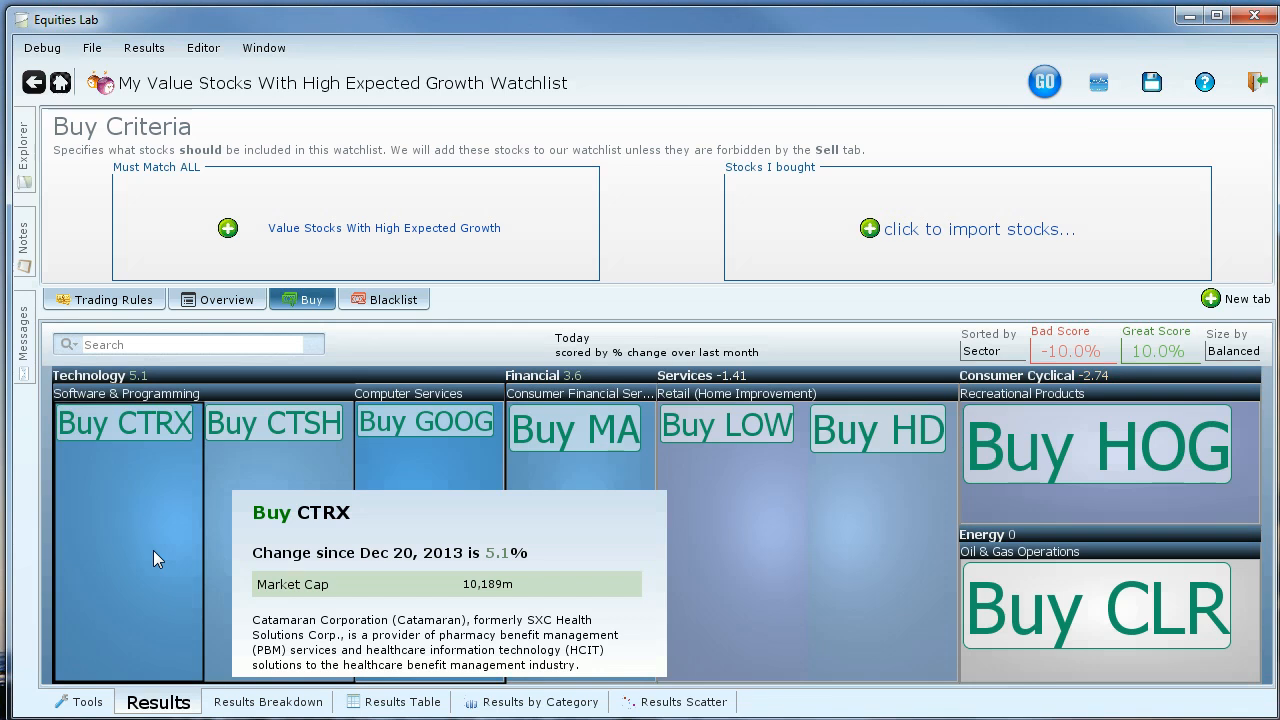
{"action": "left_click", "coordinate": [153, 550]}
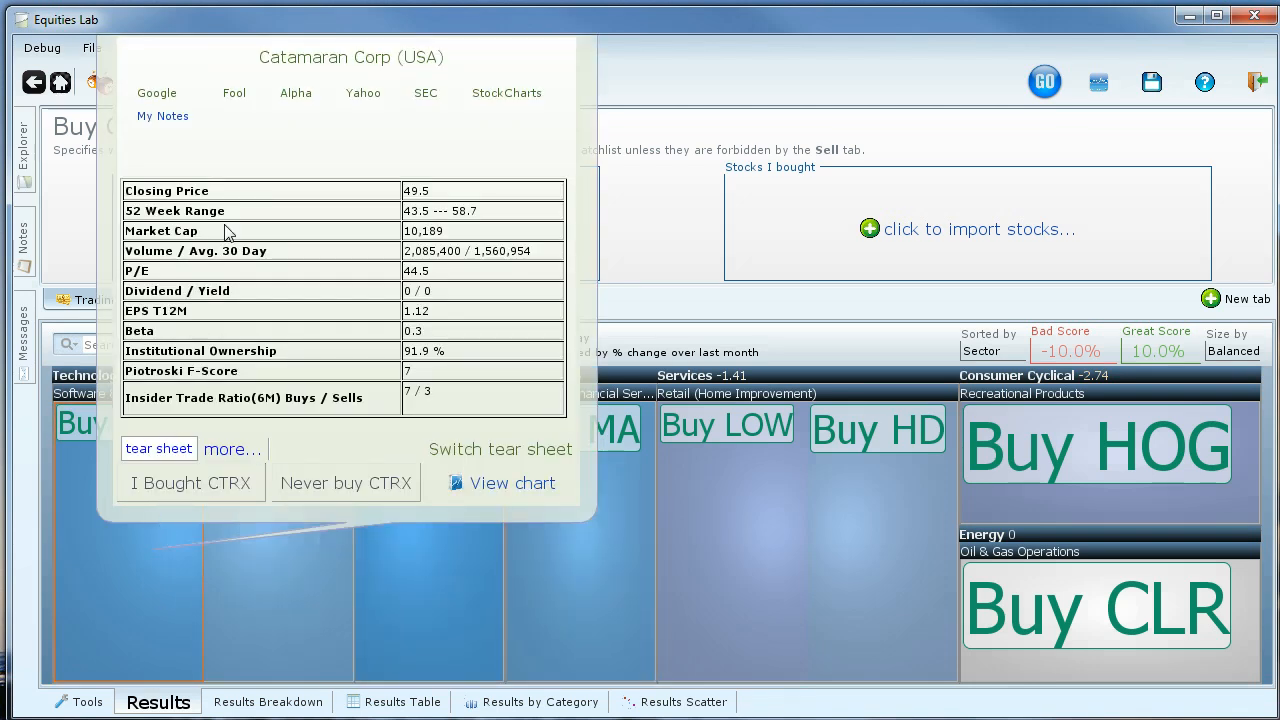
{"action": "left_click", "coordinate": [527, 450]}
{"action": "left_click", "coordinate": [290, 256]}
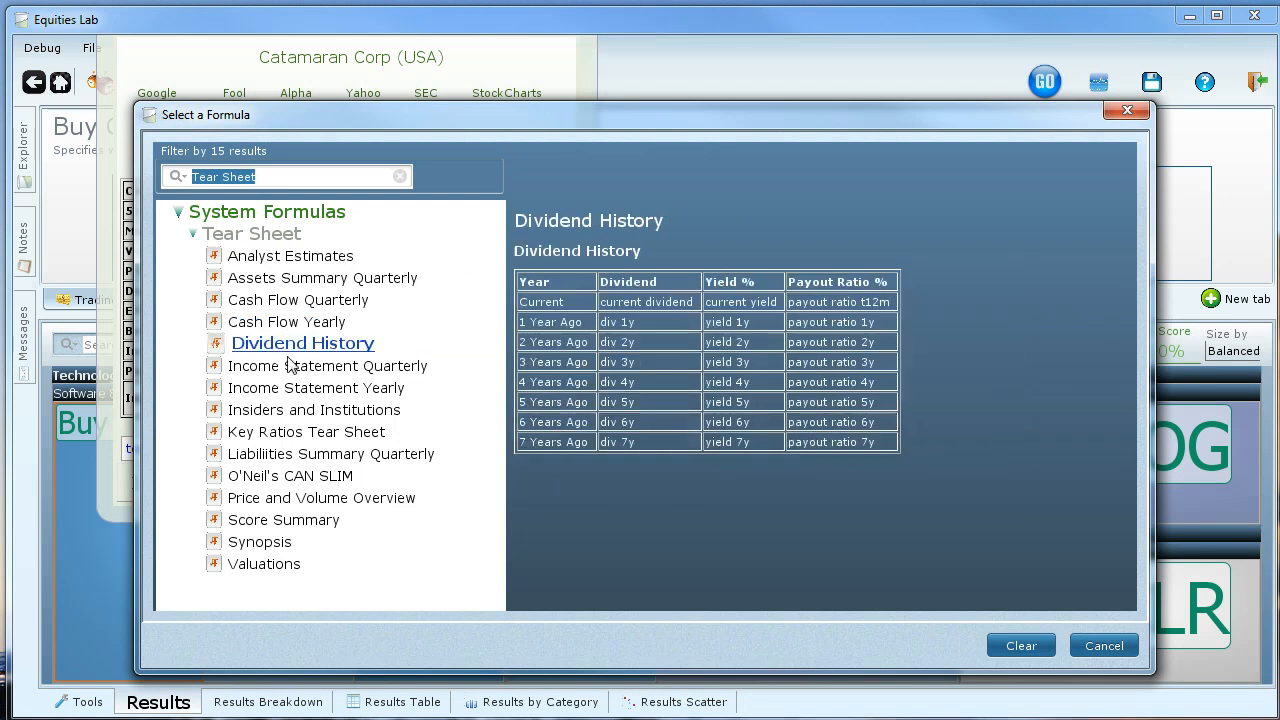
{"action": "double_click", "coordinate": [325, 433]}
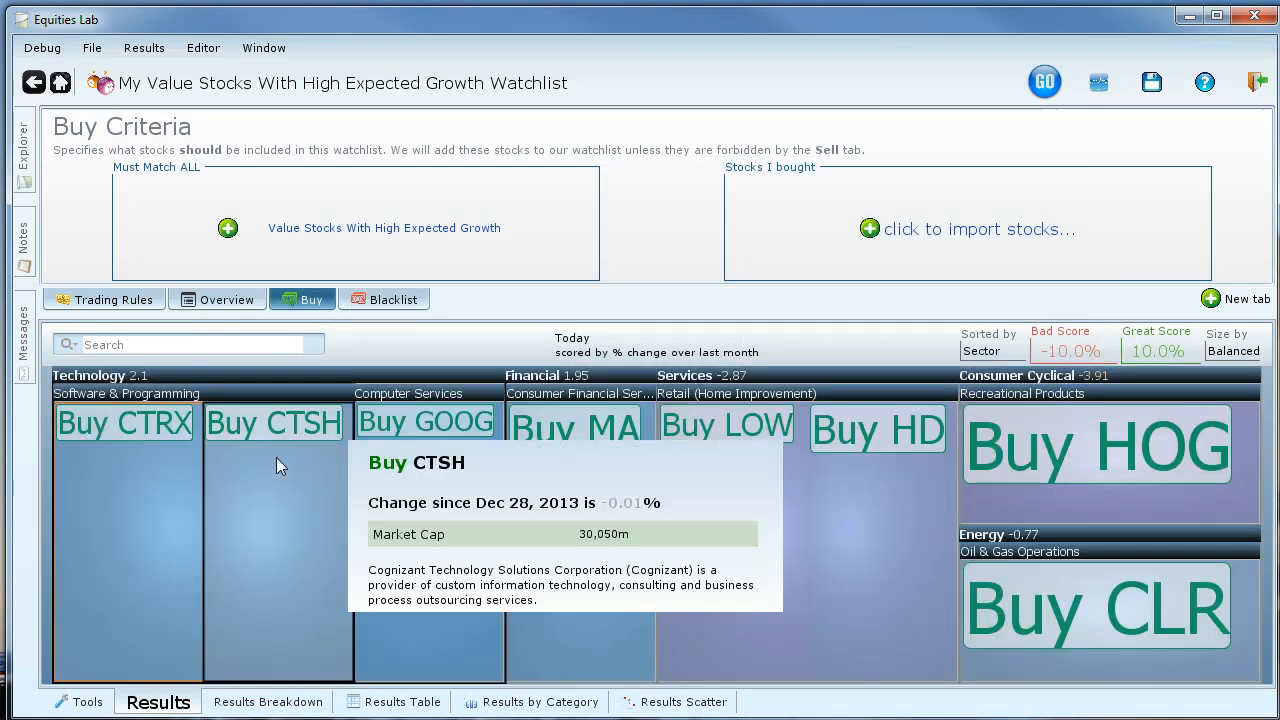
{"action": "left_click", "coordinate": [163, 530]}
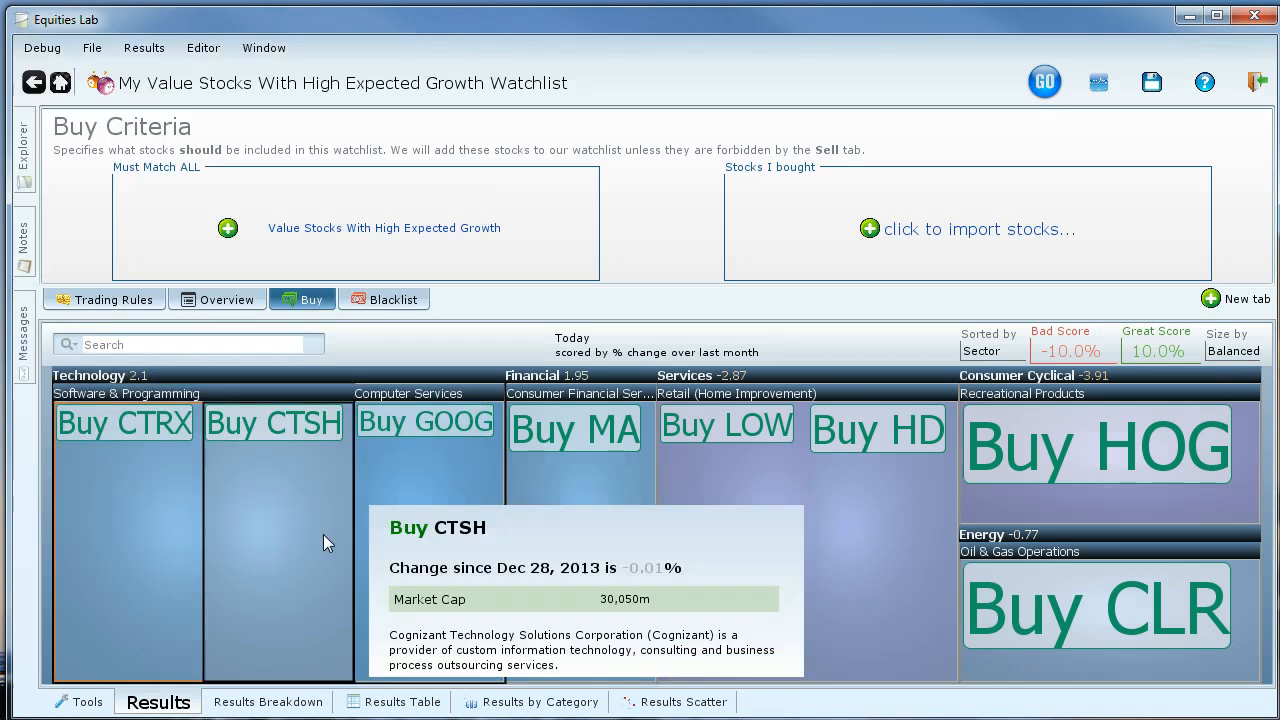
Review the watchlist's results as a breakdown, by category and as a scatter plot, and return to the main results view
{"action": "left_click", "coordinate": [274, 704]}
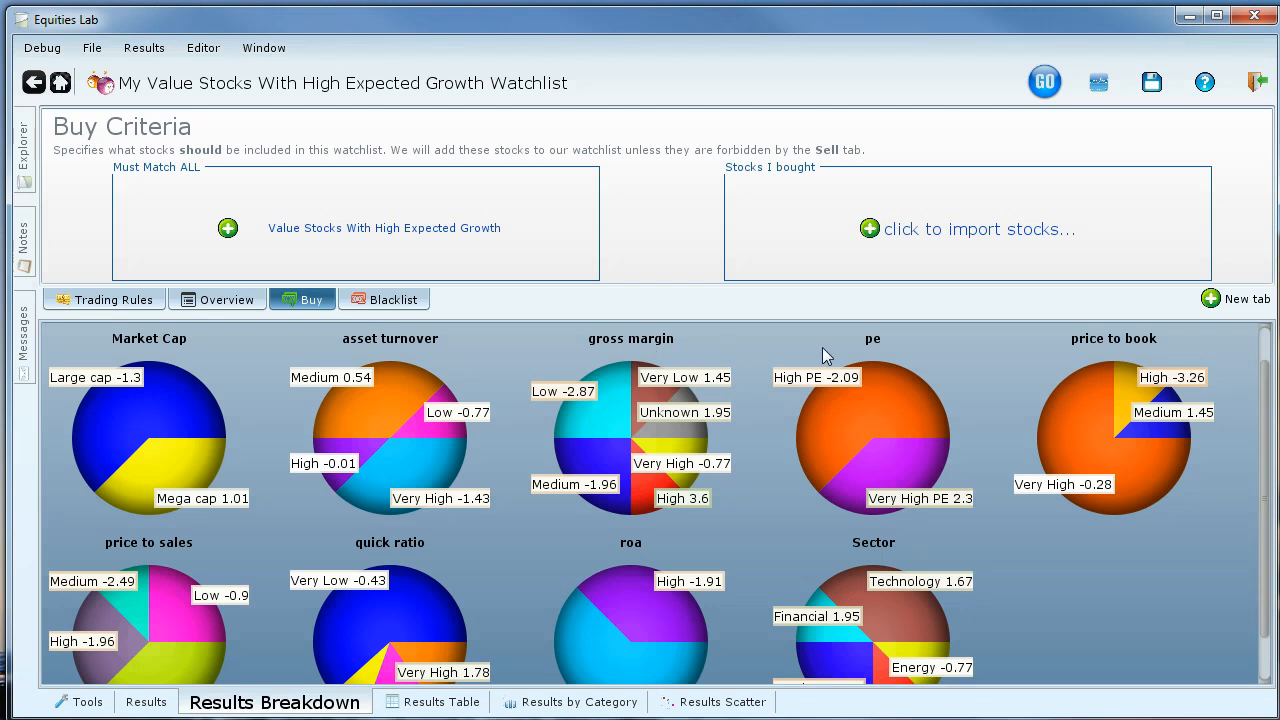
{"action": "scroll", "coordinate": [930, 520], "scroll_direction": "down", "scroll_amount": 1}
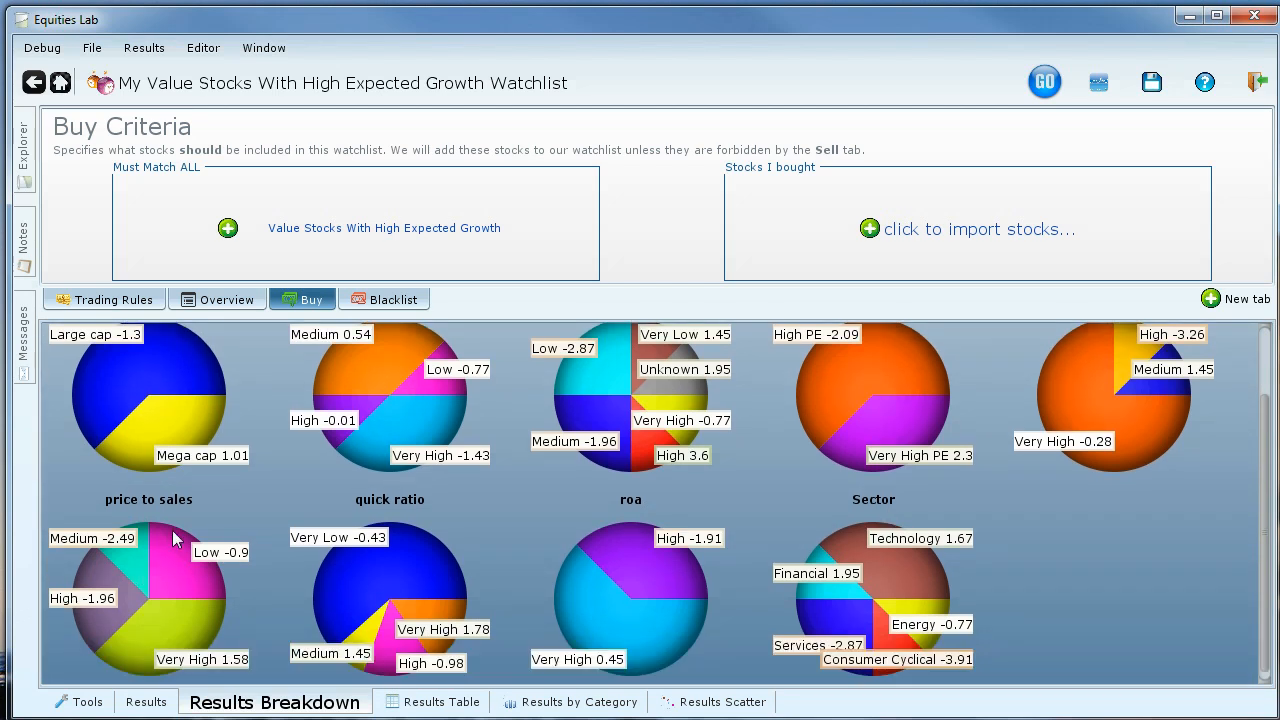
{"action": "left_click", "coordinate": [541, 703]}
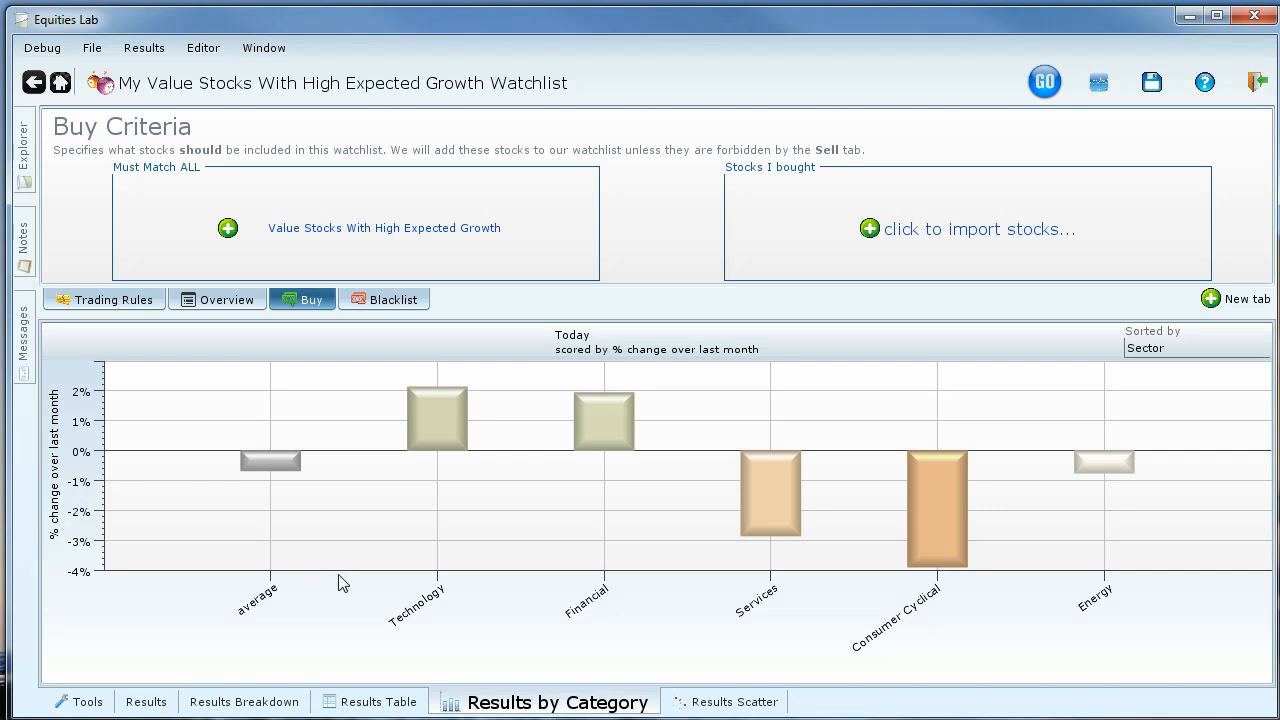
{"action": "left_click", "coordinate": [780, 706]}
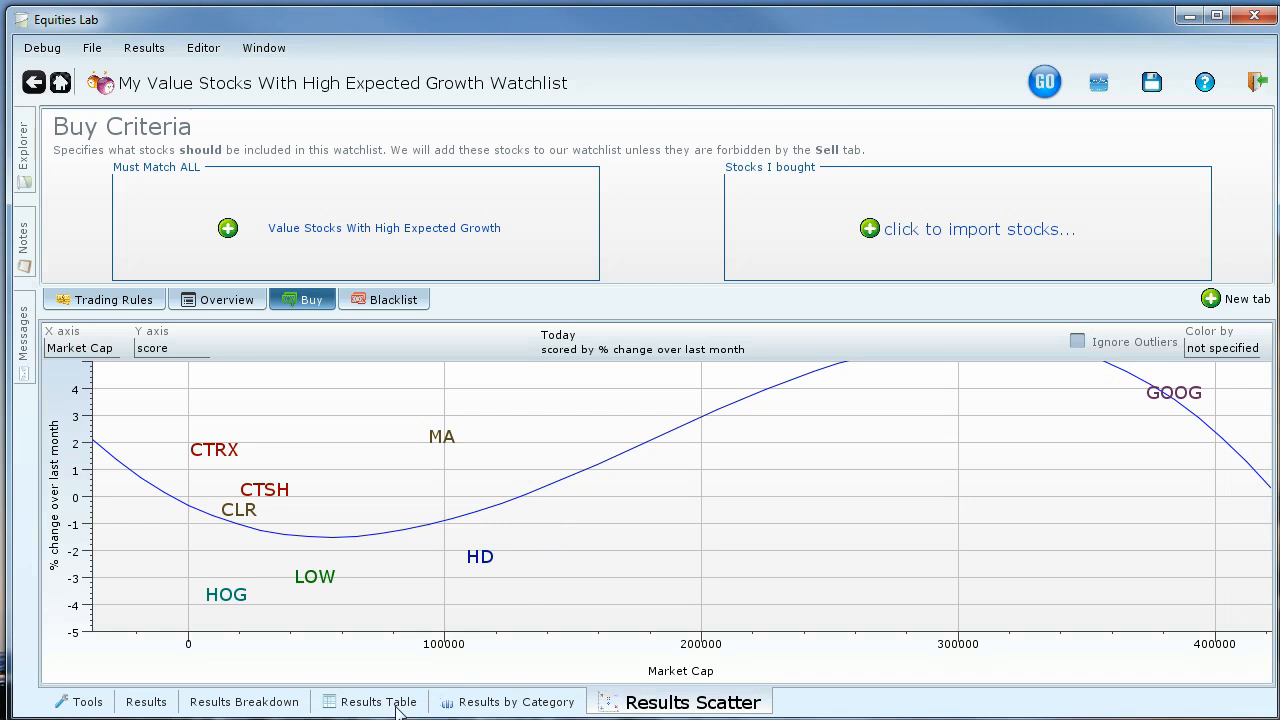
{"action": "left_click", "coordinate": [146, 701]}
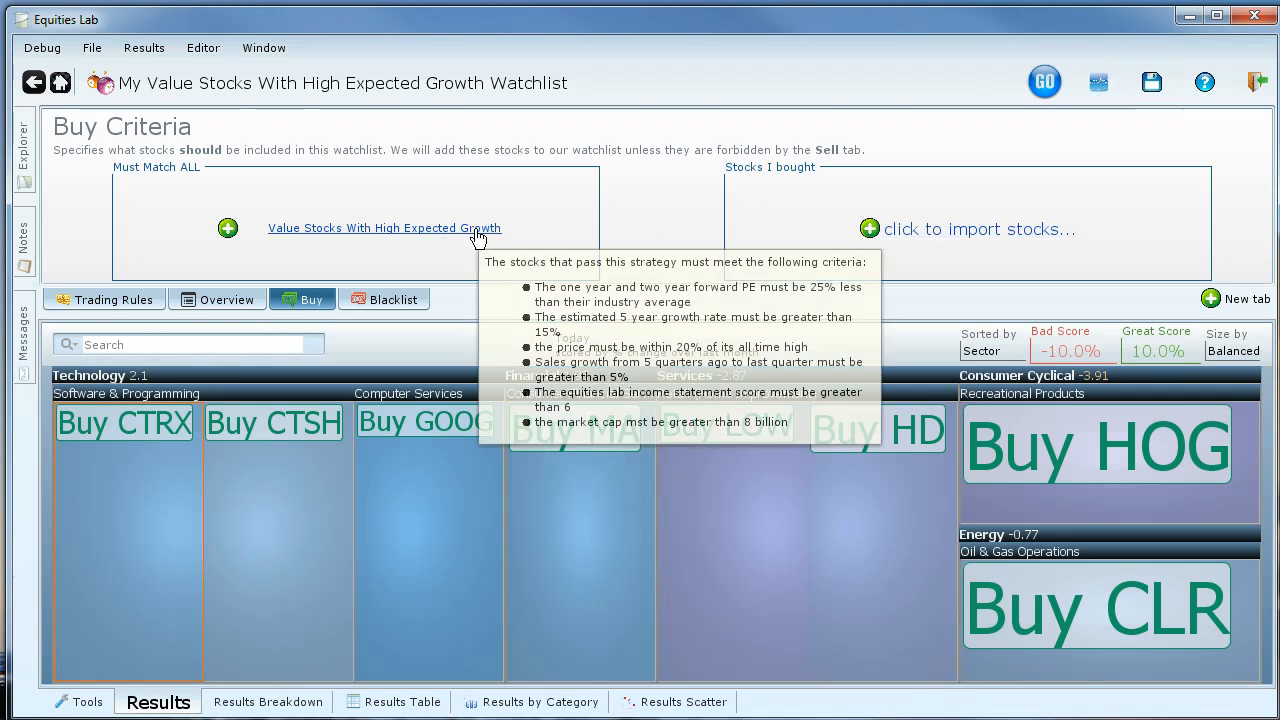
Backtest the watchlist and view the return summaries for the screener and S&P 500 lines
{"action": "left_click", "coordinate": [1100, 86]}
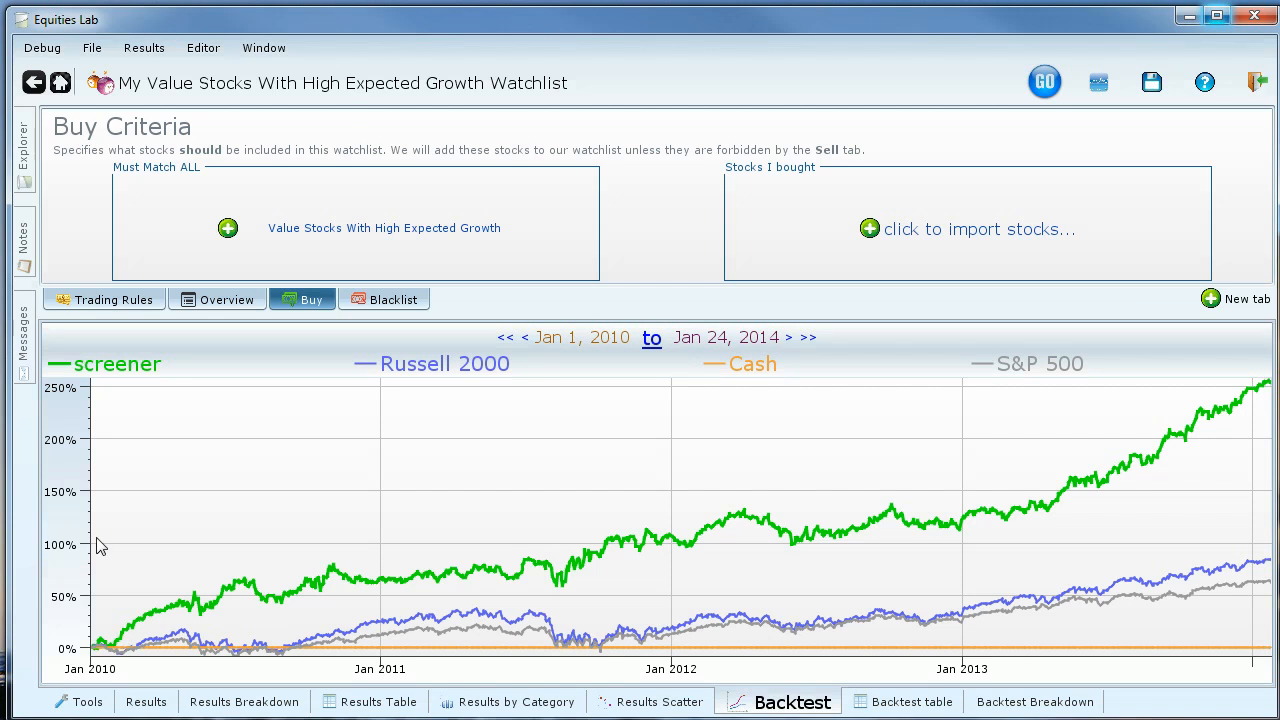
{"action": "left_click", "coordinate": [136, 372]}
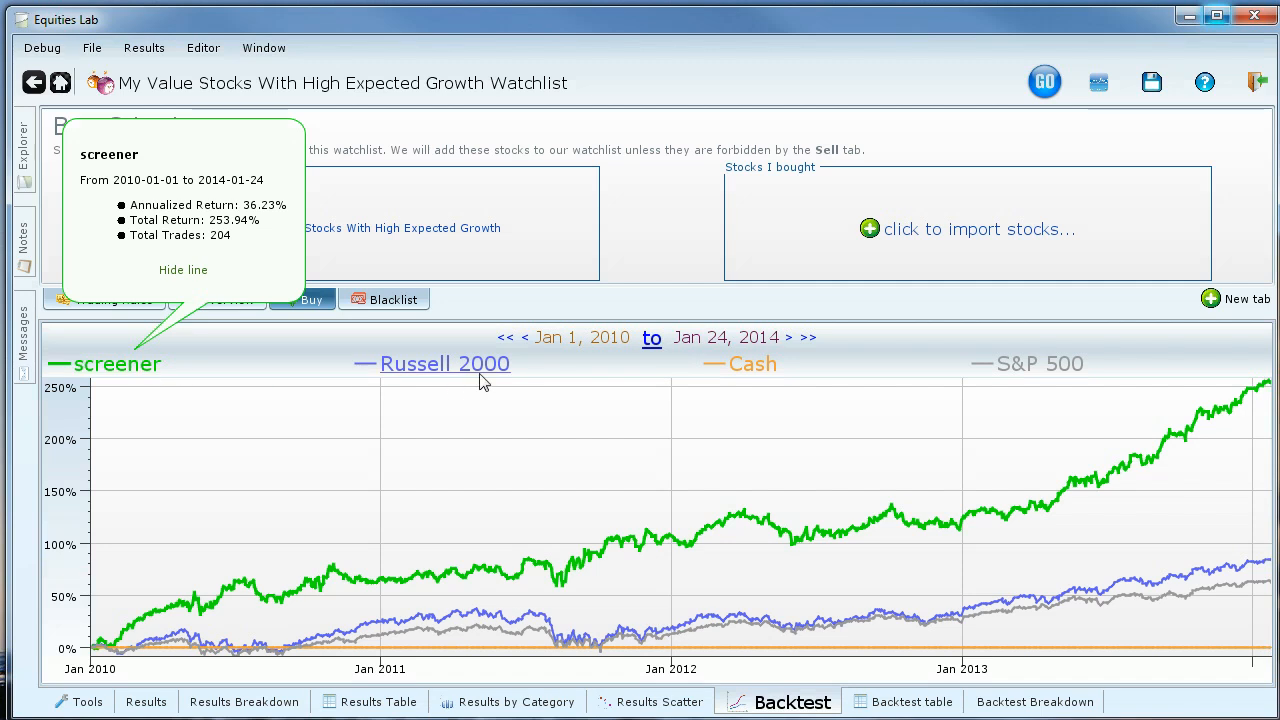
{"action": "left_click", "coordinate": [1062, 368]}
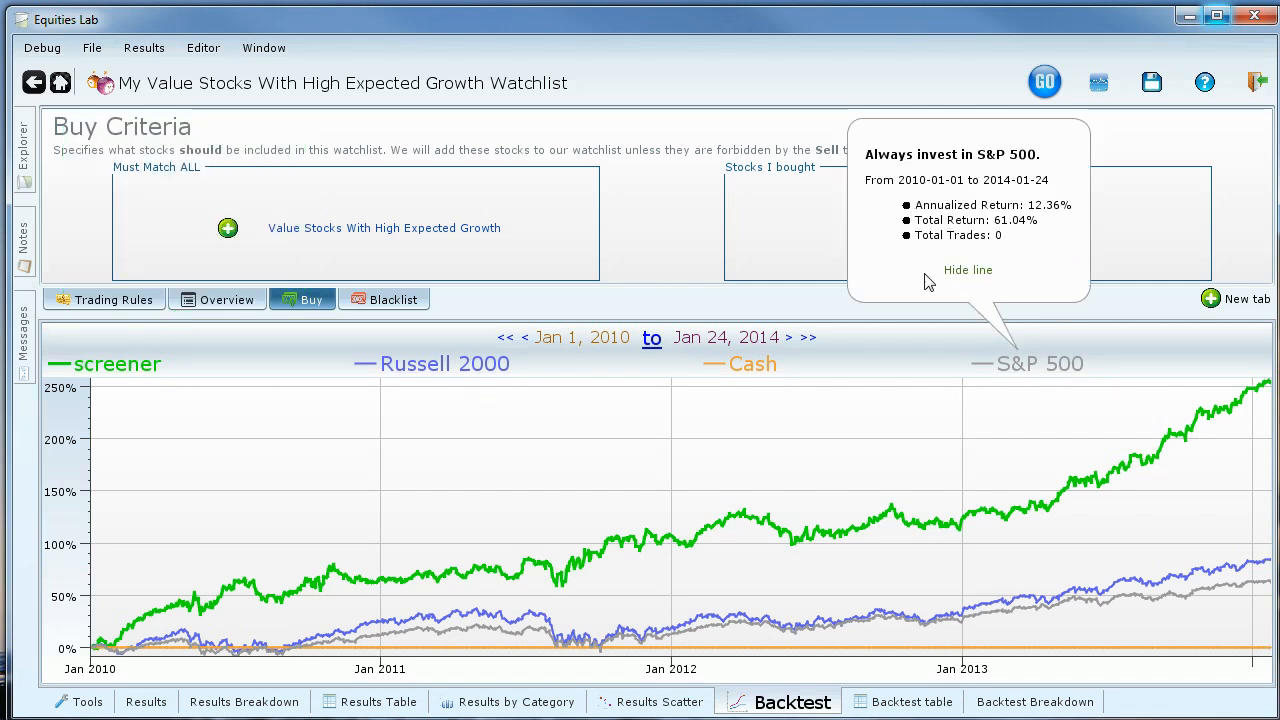
{"action": "left_click", "coordinate": [650, 289]}
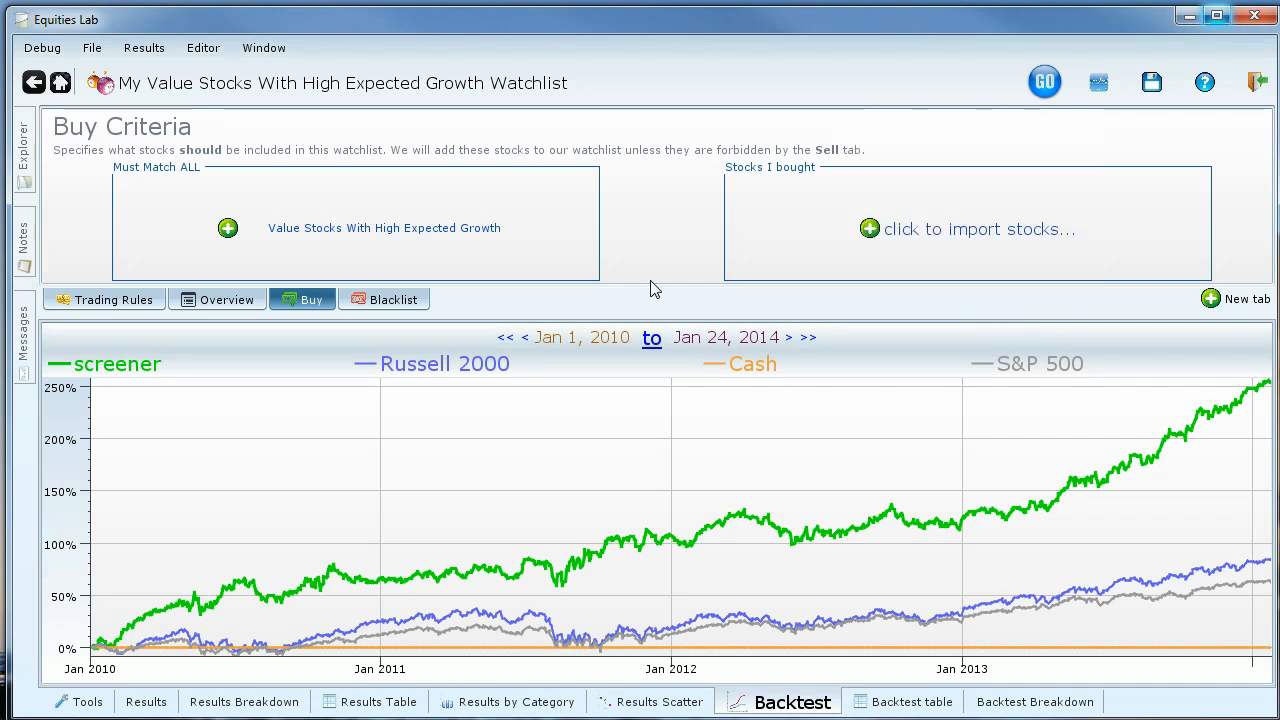
View the CTRX price chart from its stock details in the results and return to the watchlist
{"action": "left_click", "coordinate": [140, 704]}
{"action": "mouse_move", "coordinate": [171, 482]}
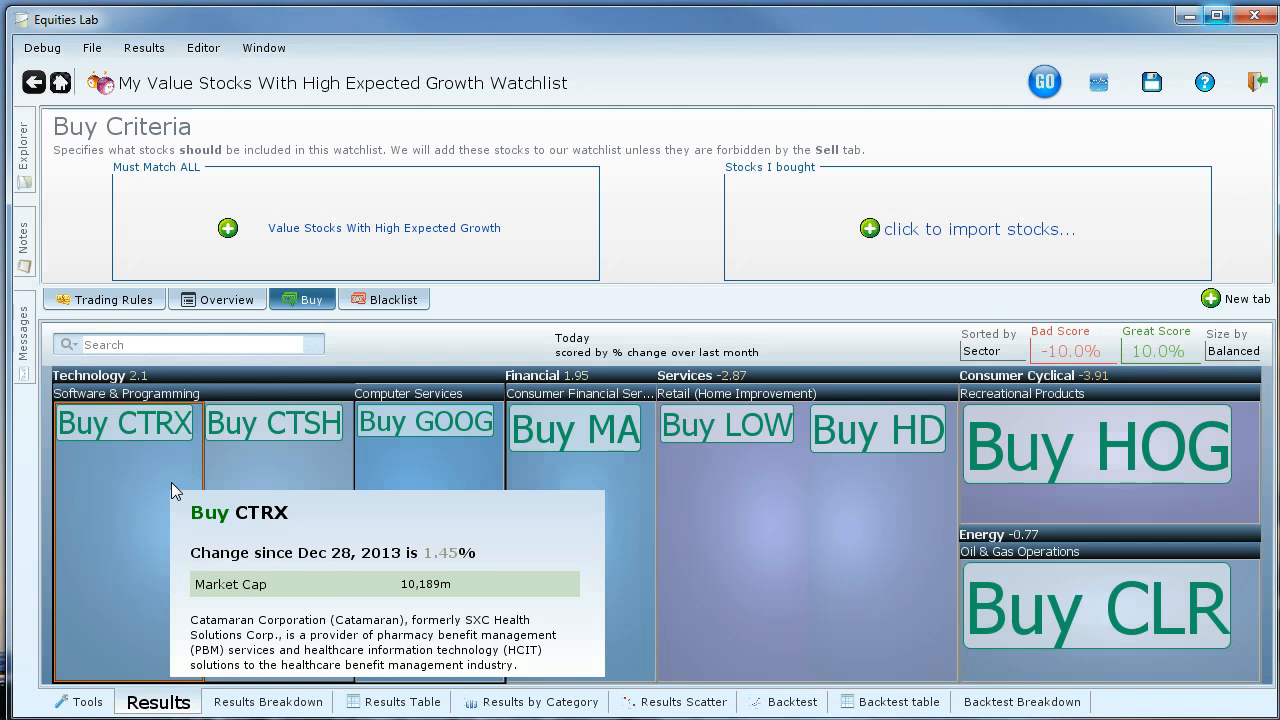
{"action": "left_click", "coordinate": [171, 466]}
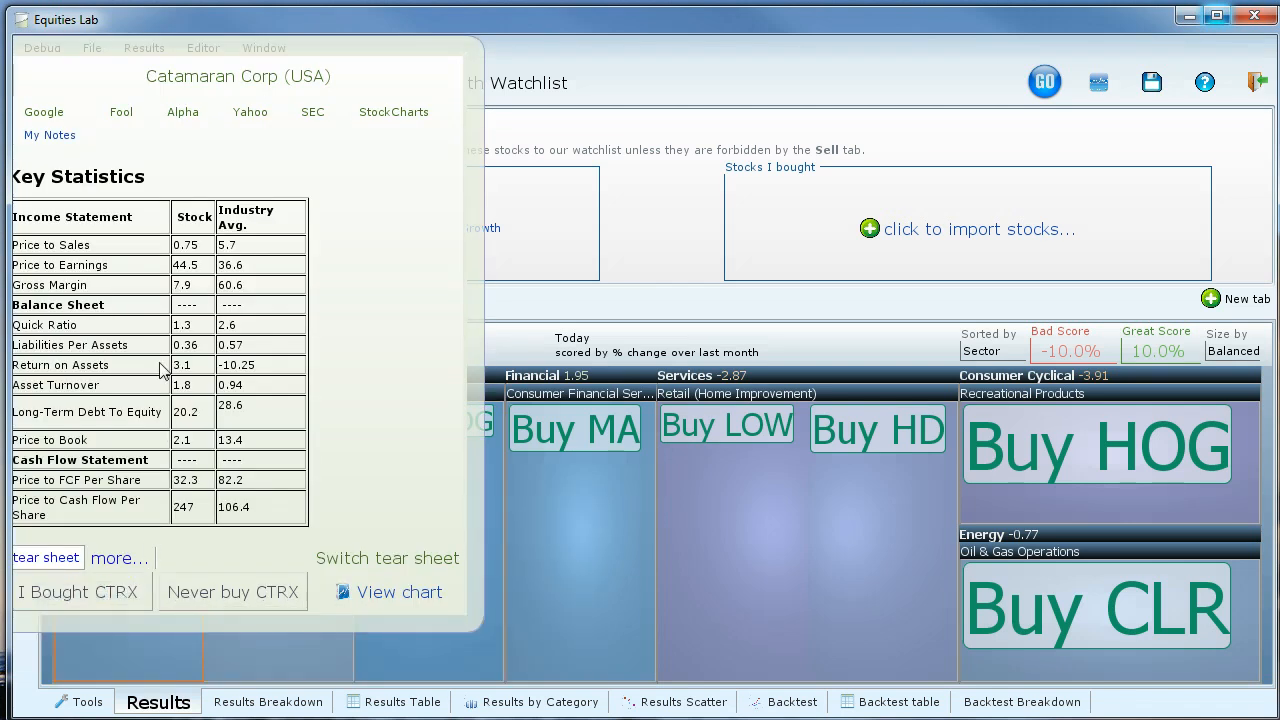
{"action": "left_click", "coordinate": [412, 593]}
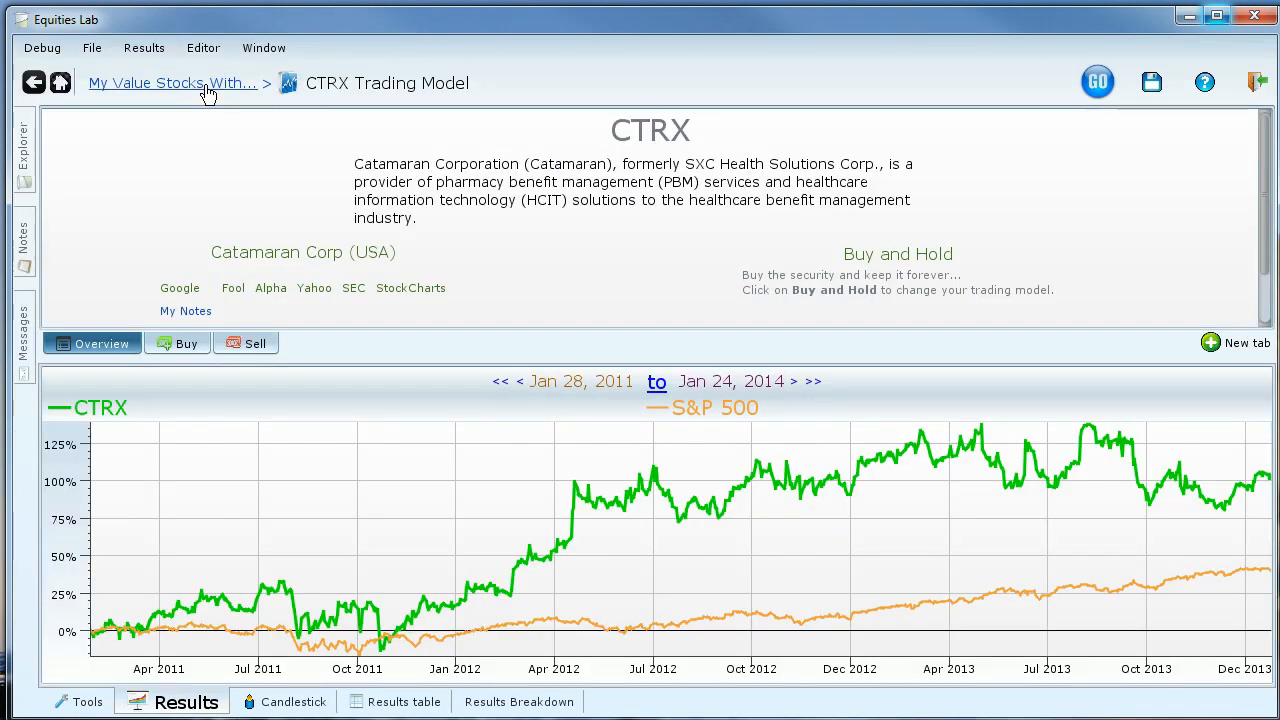
{"action": "left_click", "coordinate": [206, 91]}
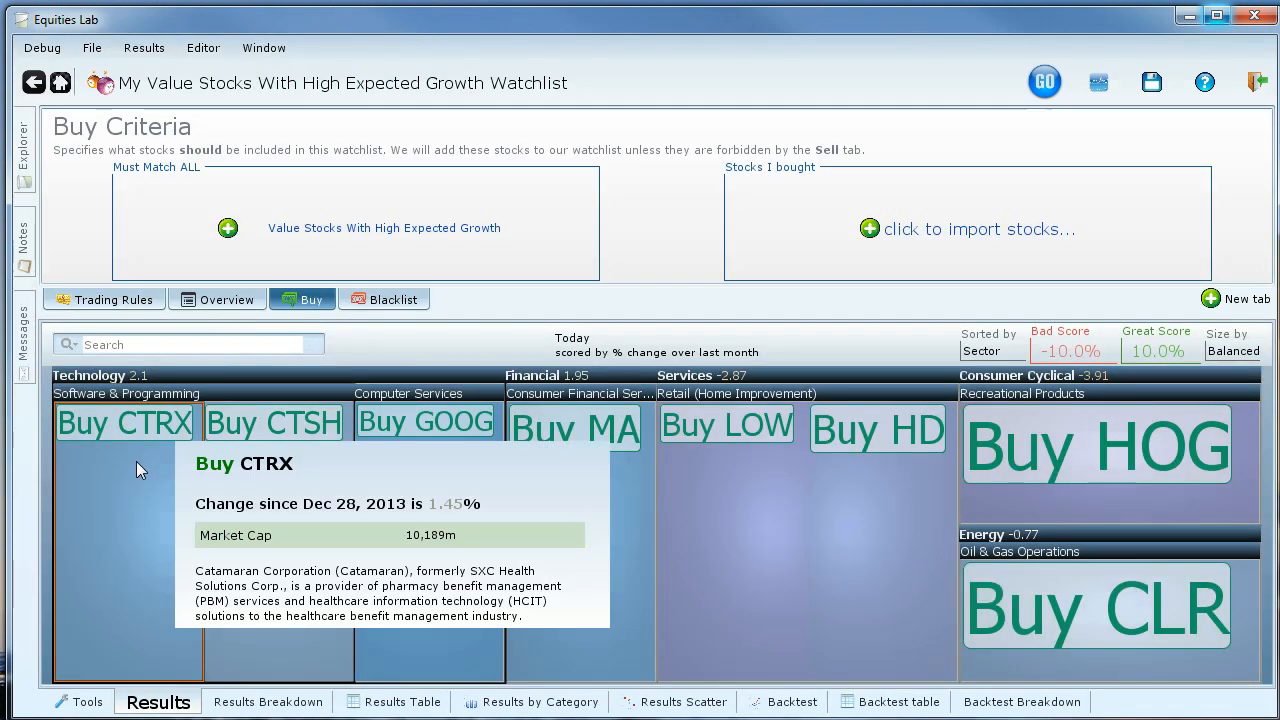
Mark the technology stocks CTRX, CTSH and GOOG as bought
{"action": "left_click", "coordinate": [136, 461]}
{"action": "left_click", "coordinate": [150, 667]}
{"action": "left_click", "coordinate": [246, 563]}
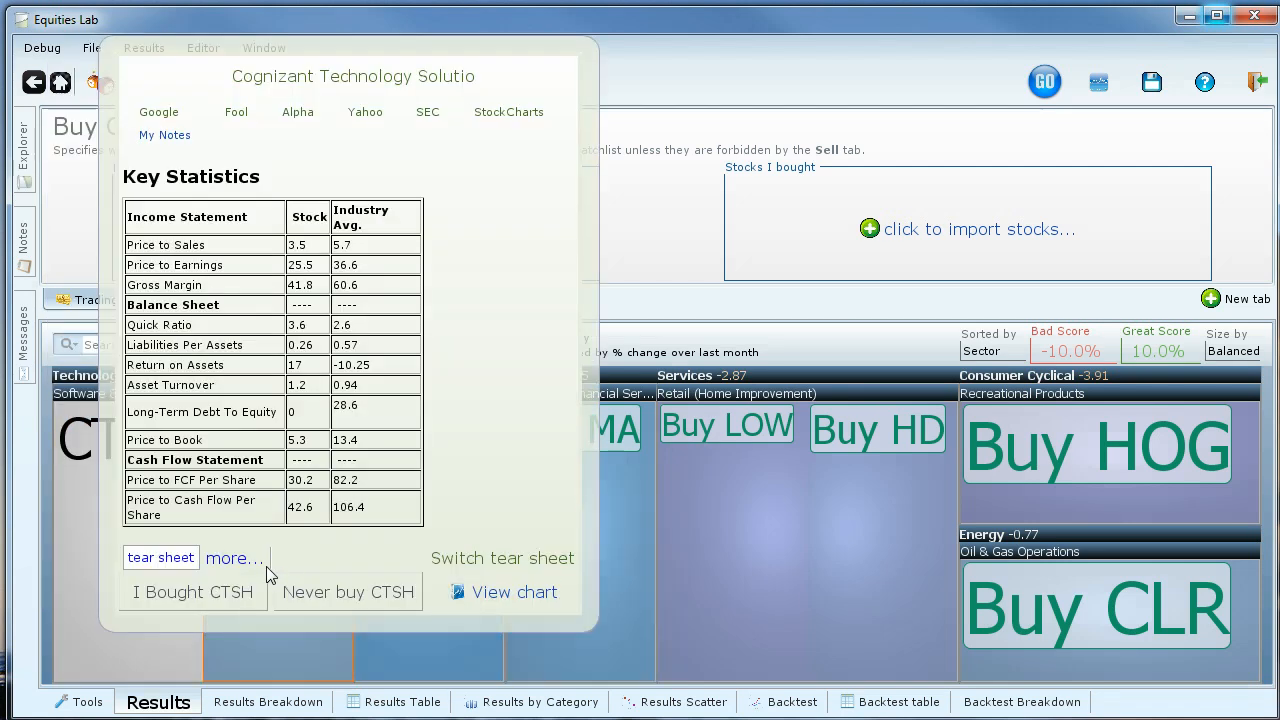
{"action": "left_click", "coordinate": [186, 591]}
{"action": "left_click", "coordinate": [370, 600]}
{"action": "left_click", "coordinate": [333, 596]}
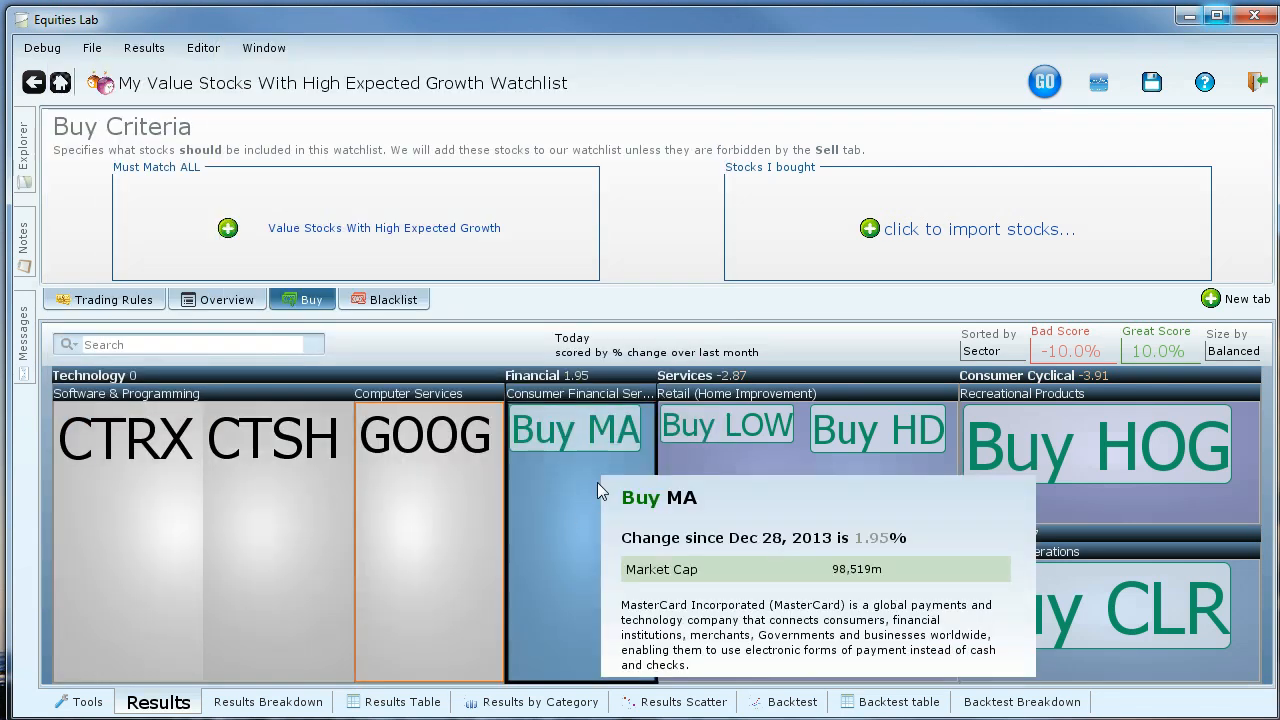
Mark the financial and services stocks MA, LOW and HD as bought
{"action": "left_click", "coordinate": [597, 482]}
{"action": "left_click", "coordinate": [535, 590]}
{"action": "left_click", "coordinate": [767, 496]}
{"action": "left_click", "coordinate": [480, 591]}
{"action": "left_click", "coordinate": [877, 484]}
{"action": "left_click", "coordinate": [657, 593]}
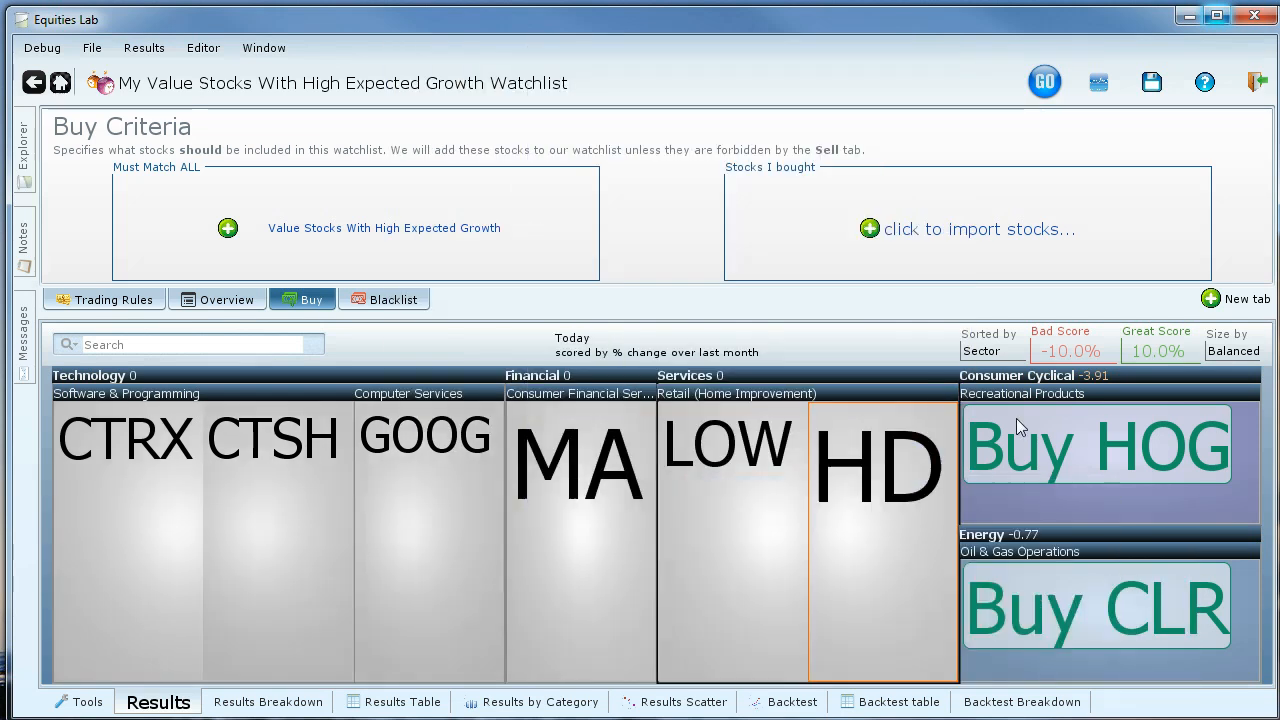
Mark HOG and CLR as stocks to never buy
{"action": "left_click", "coordinate": [1079, 426]}
{"action": "left_click", "coordinate": [895, 589]}
{"action": "left_click", "coordinate": [1172, 502]}
{"action": "left_click", "coordinate": [937, 665]}
{"action": "left_click", "coordinate": [1177, 525]}
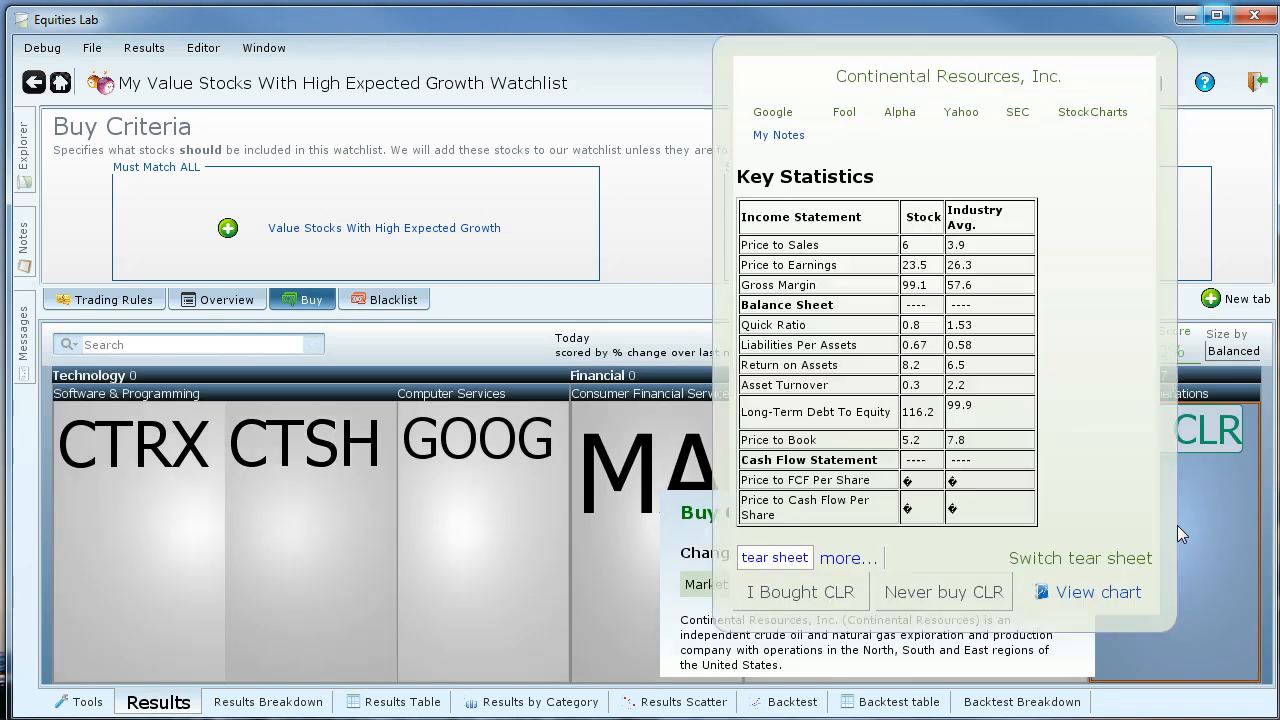
{"action": "left_click", "coordinate": [949, 596]}
Review the watchlist's blacklisted stocks without changing them, and save the watchlist
{"action": "left_click", "coordinate": [393, 299]}
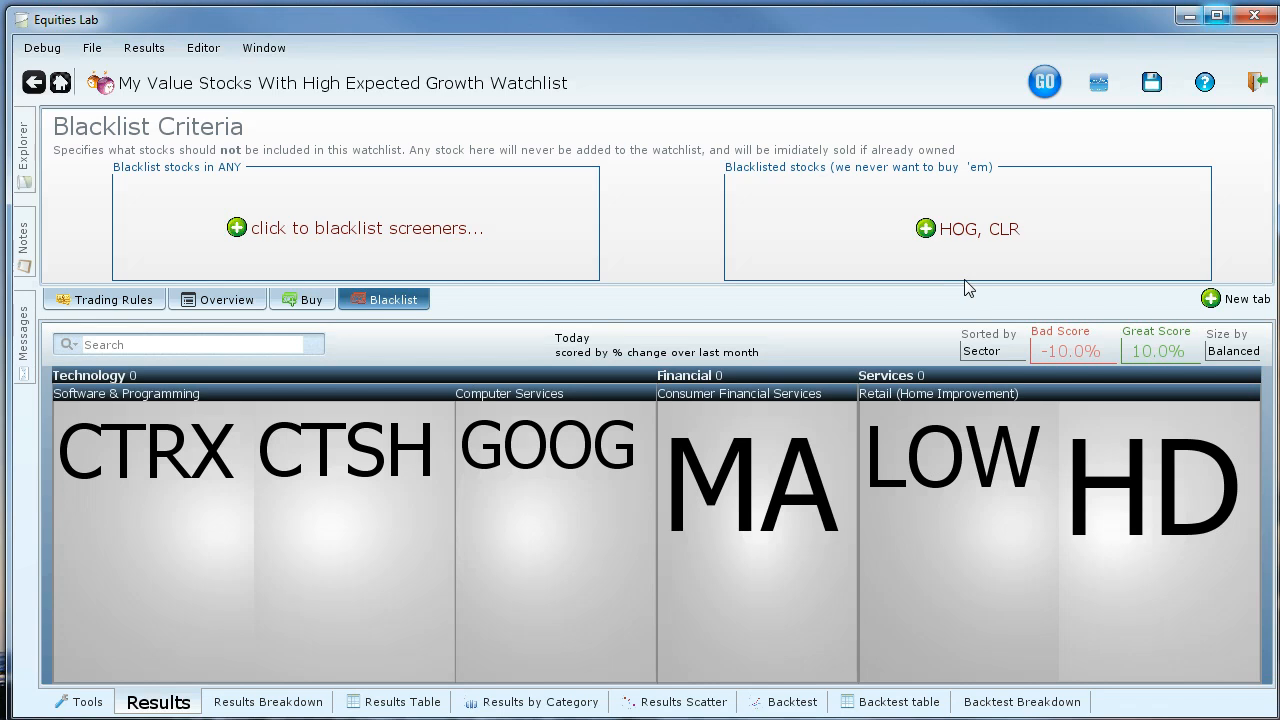
{"action": "left_click", "coordinate": [928, 233]}
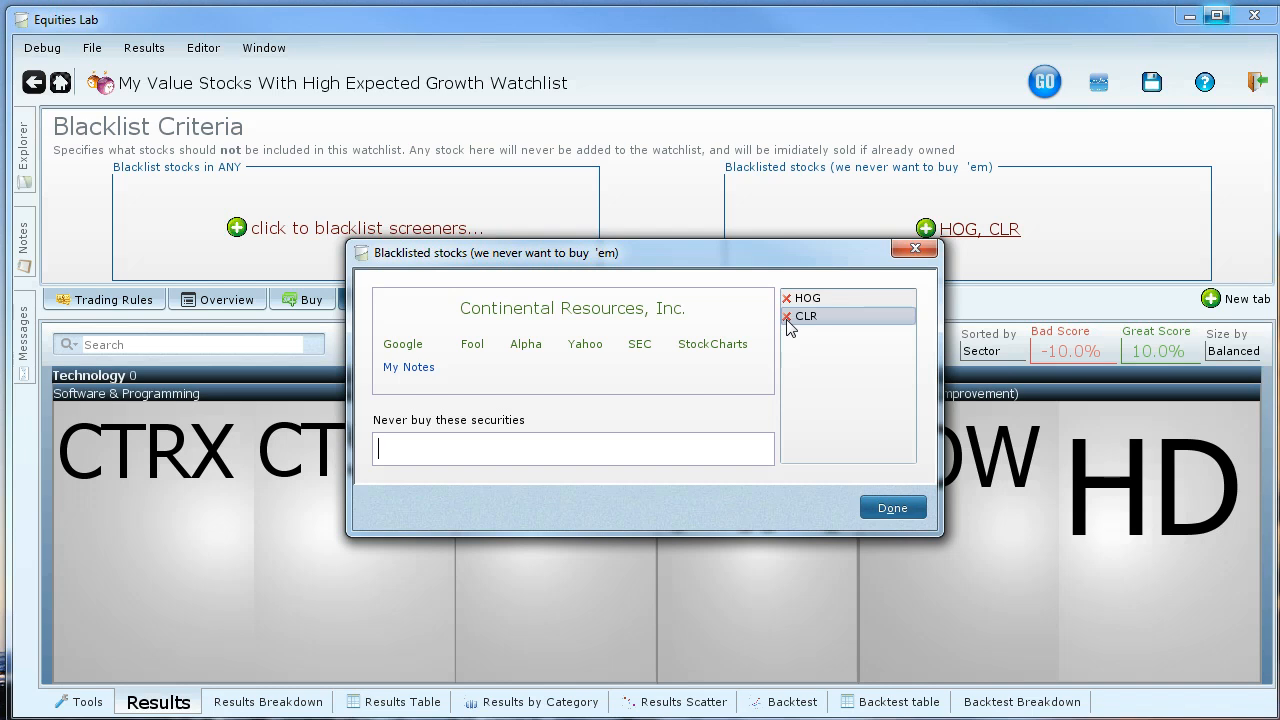
{"action": "left_click", "coordinate": [915, 248]}
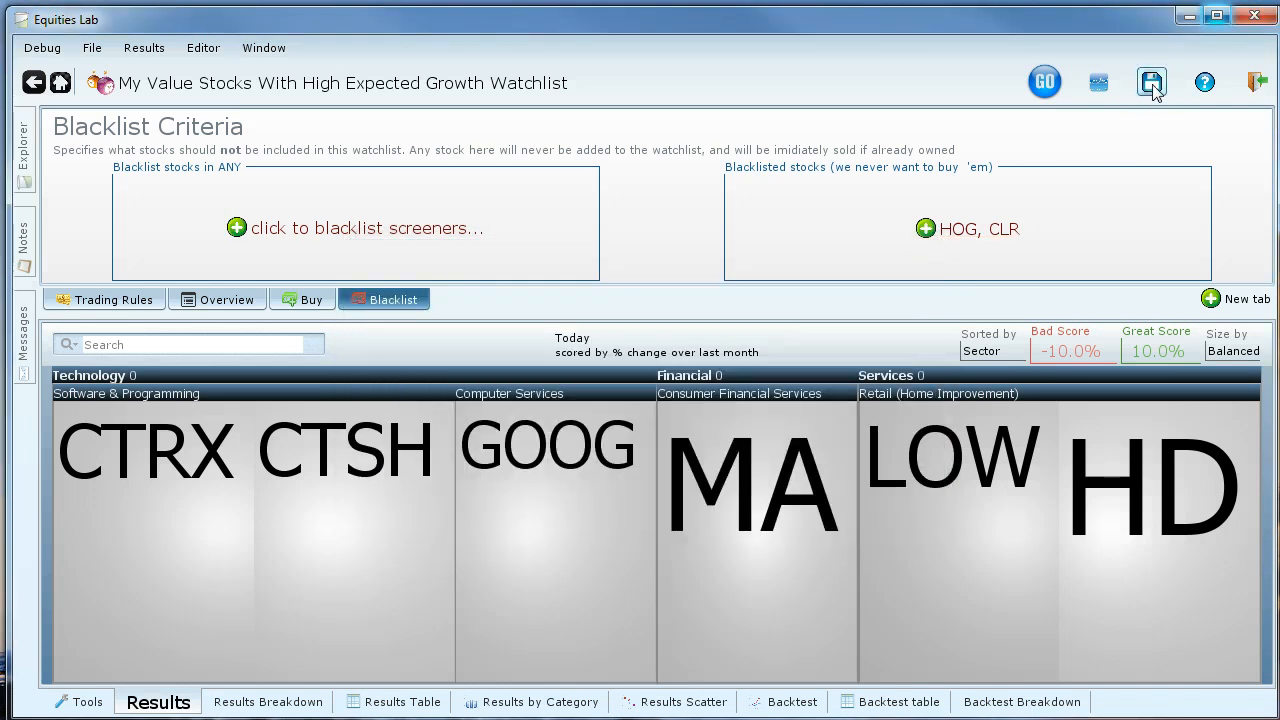
{"action": "left_click", "coordinate": [1151, 83]}
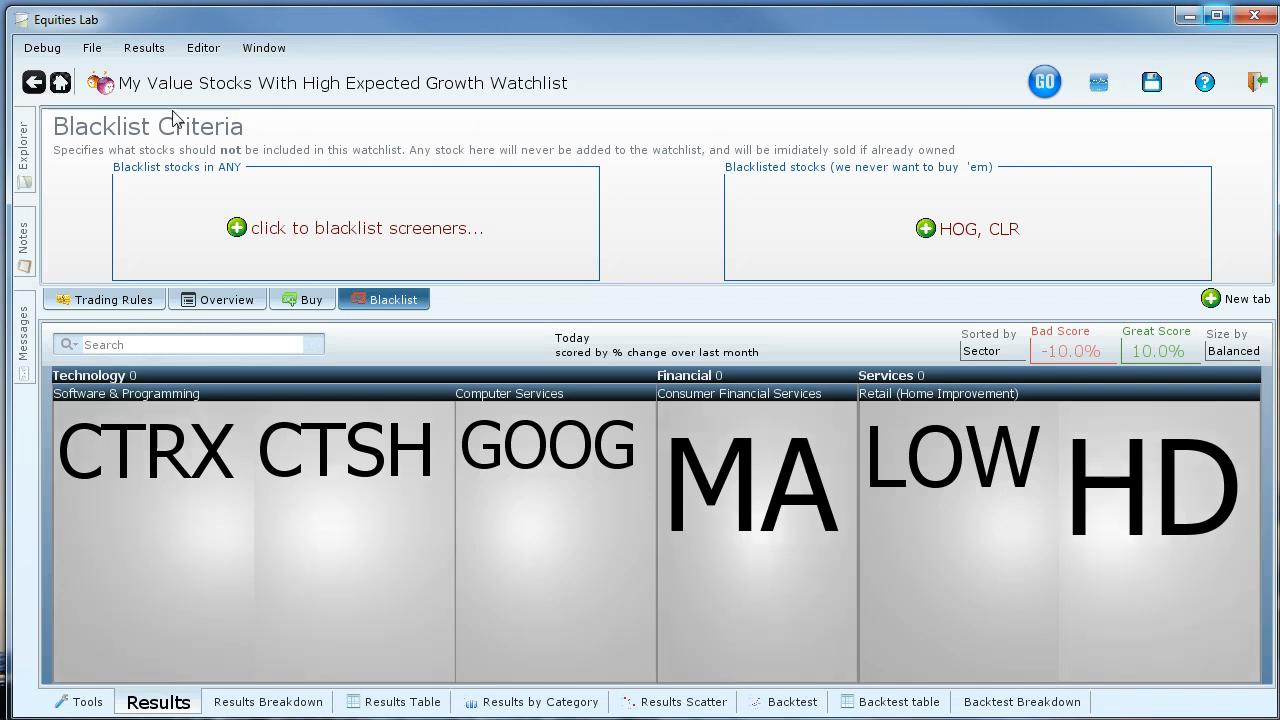
Return to the home page and start a stock import with the tickers HIMX, AFOP and GOOG
{"action": "left_click", "coordinate": [32, 83]}
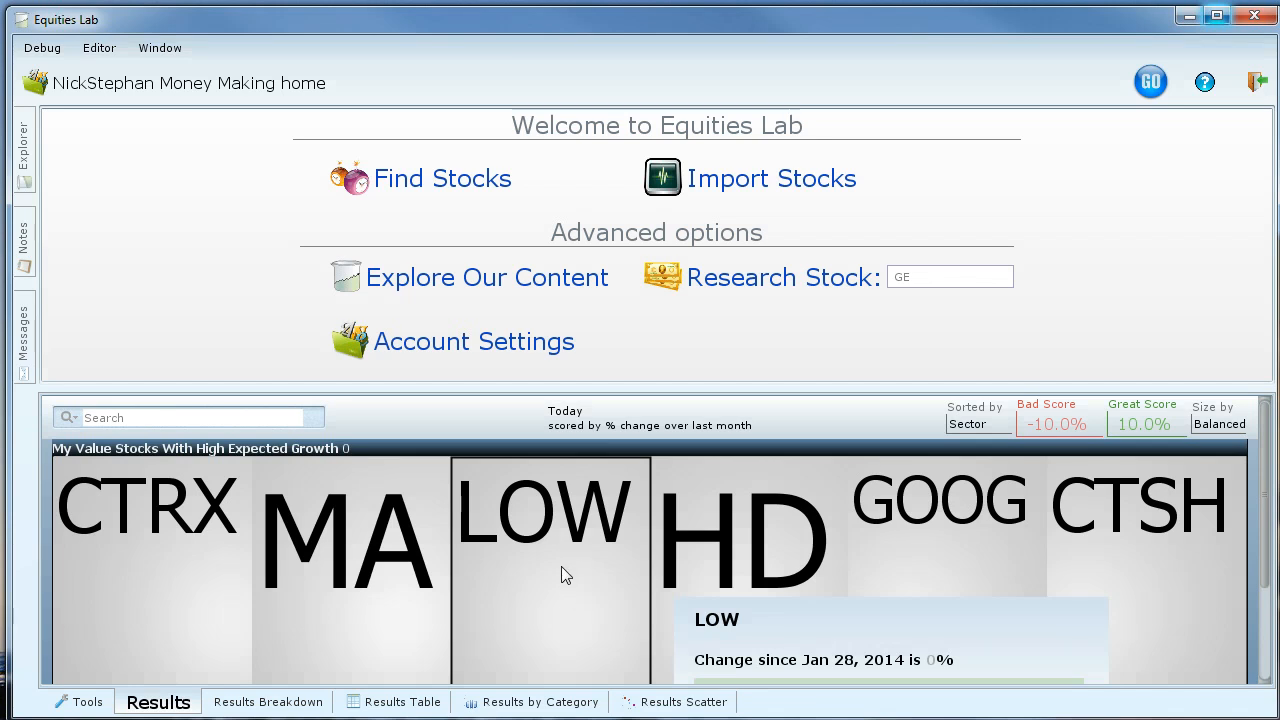
{"action": "left_click", "coordinate": [818, 183]}
{"action": "type", "text": "himx"}
{"action": "key", "text": "Return"}
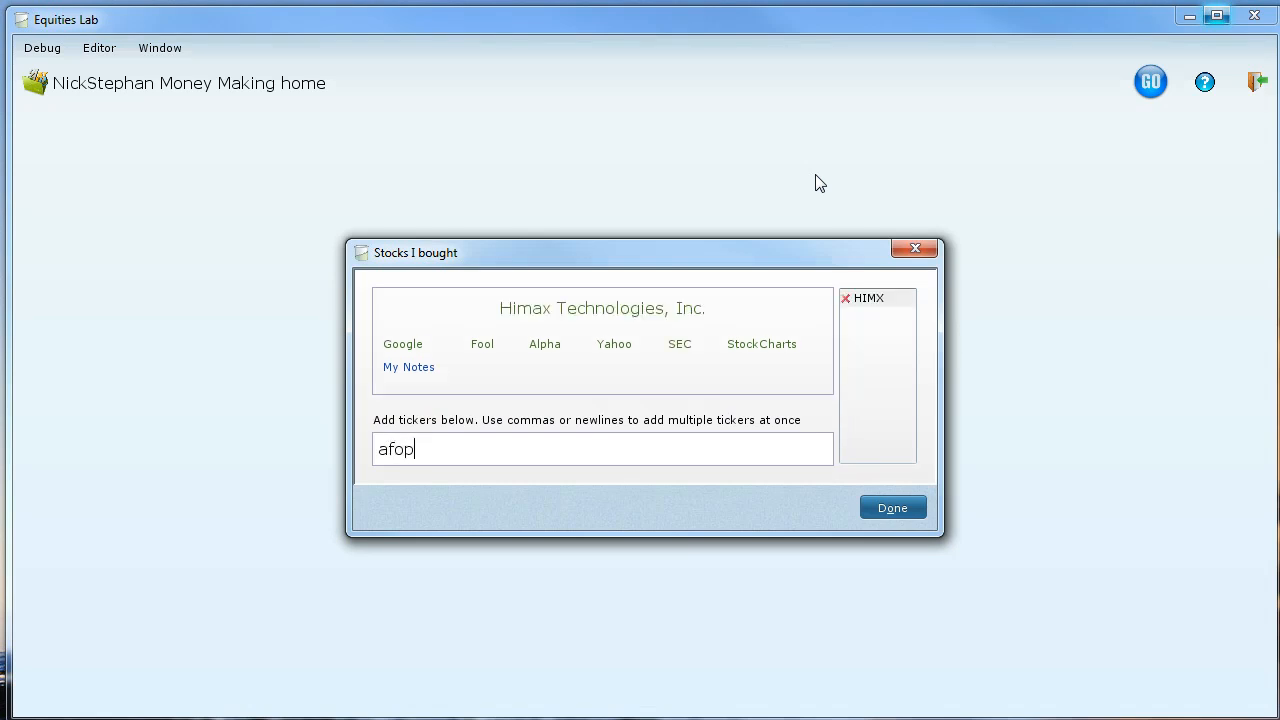
{"action": "key", "text": "Return"}
{"action": "type", "text": "goog"}
{"action": "key", "text": "Return"}
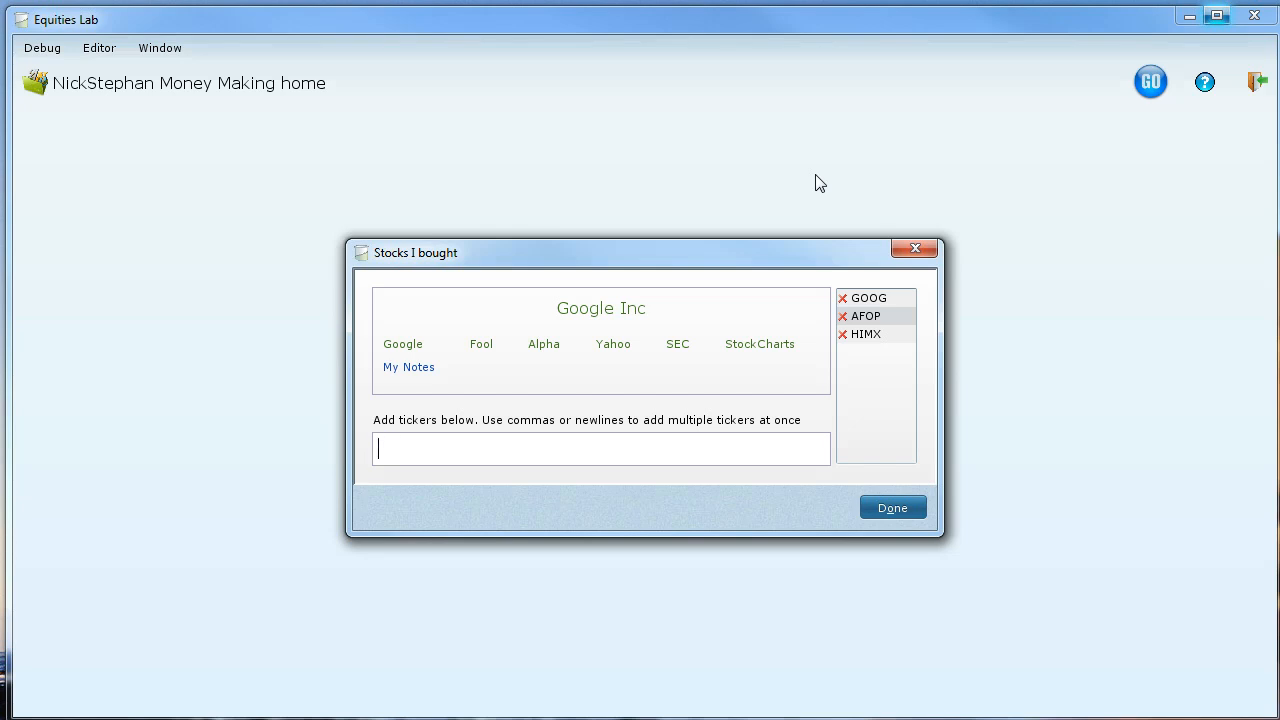
Add the tickers GE, GMCR, HCLP and SNGX to the bought stocks and finish the import
{"action": "type", "text": "gmcr"}
{"action": "key", "text": "Return"}
{"action": "type", "text": "hclp"}
{"action": "key", "text": "Return"}
{"action": "type", "text": "sngx"}
{"action": "key", "text": "Return"}
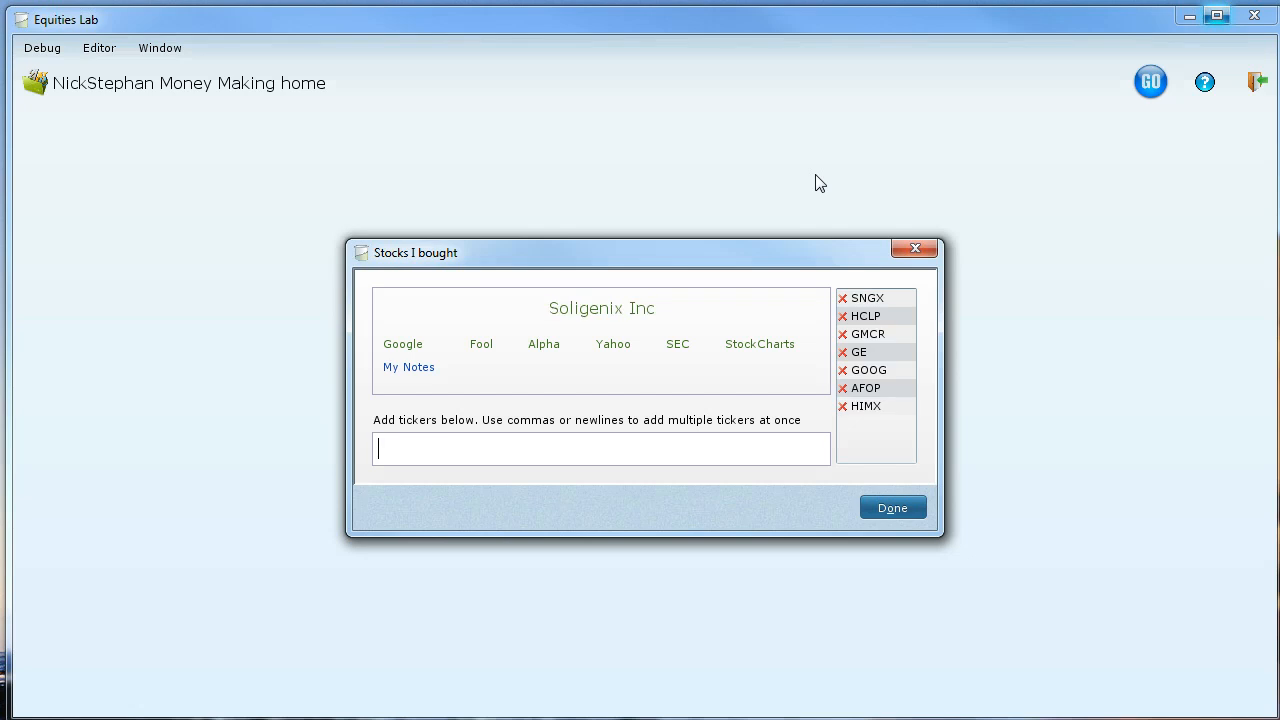
{"action": "left_click", "coordinate": [893, 507]}
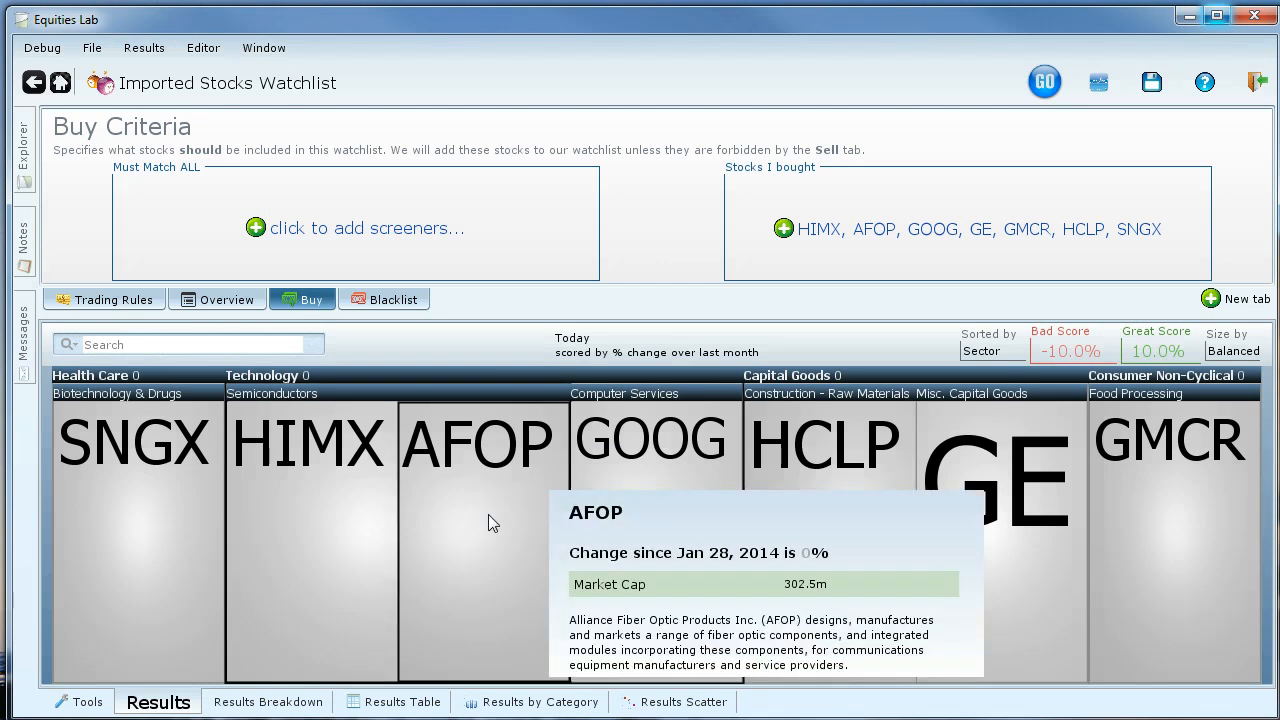
Filter the blacklist screeners by "yellow" and add 5 Year Growth Rate Revised Down, Capital Expenditures less than Depreciation and Downward Revisions
{"action": "mouse_move", "coordinate": [980, 497]}
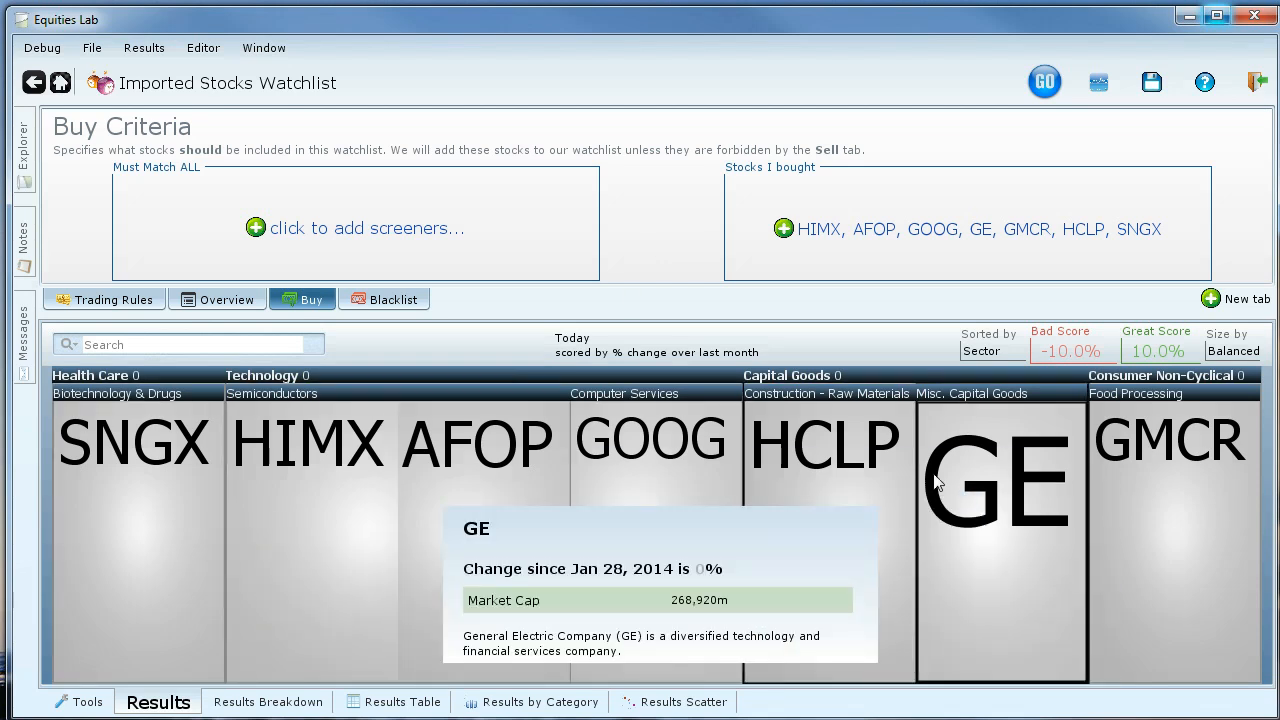
{"action": "left_click", "coordinate": [402, 302]}
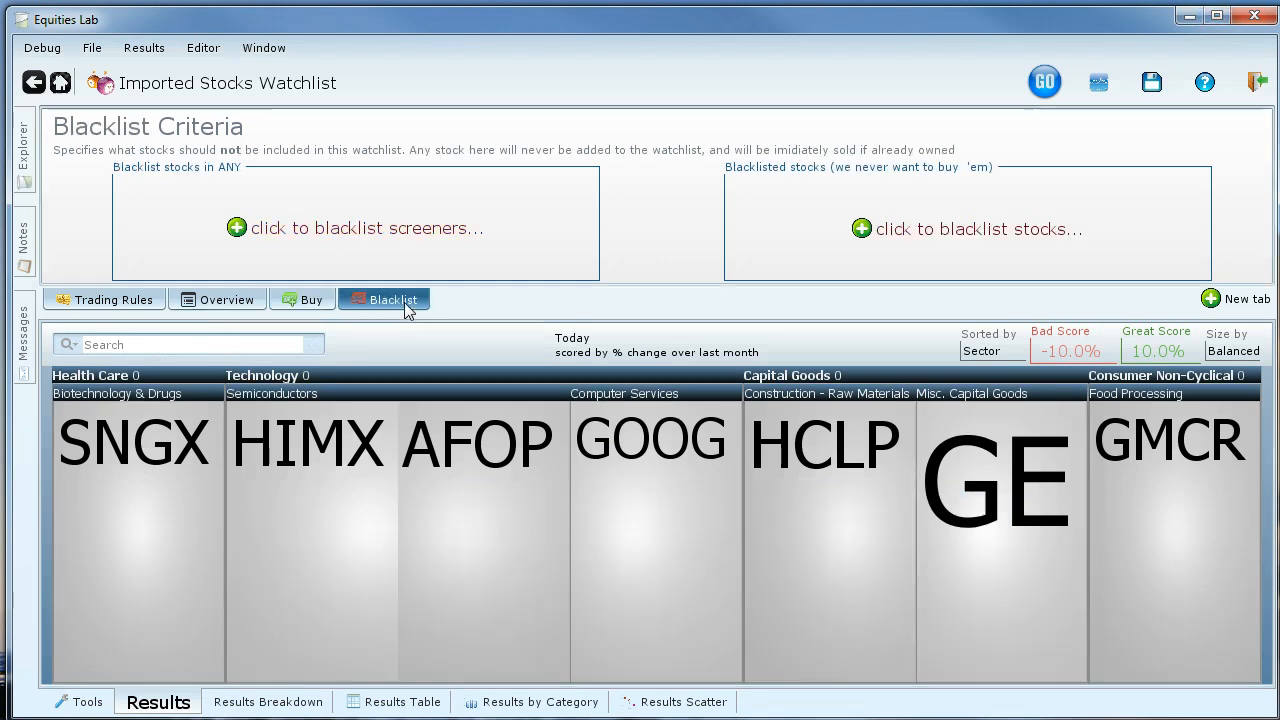
{"action": "left_click", "coordinate": [240, 229]}
{"action": "type", "text": "yellow"}
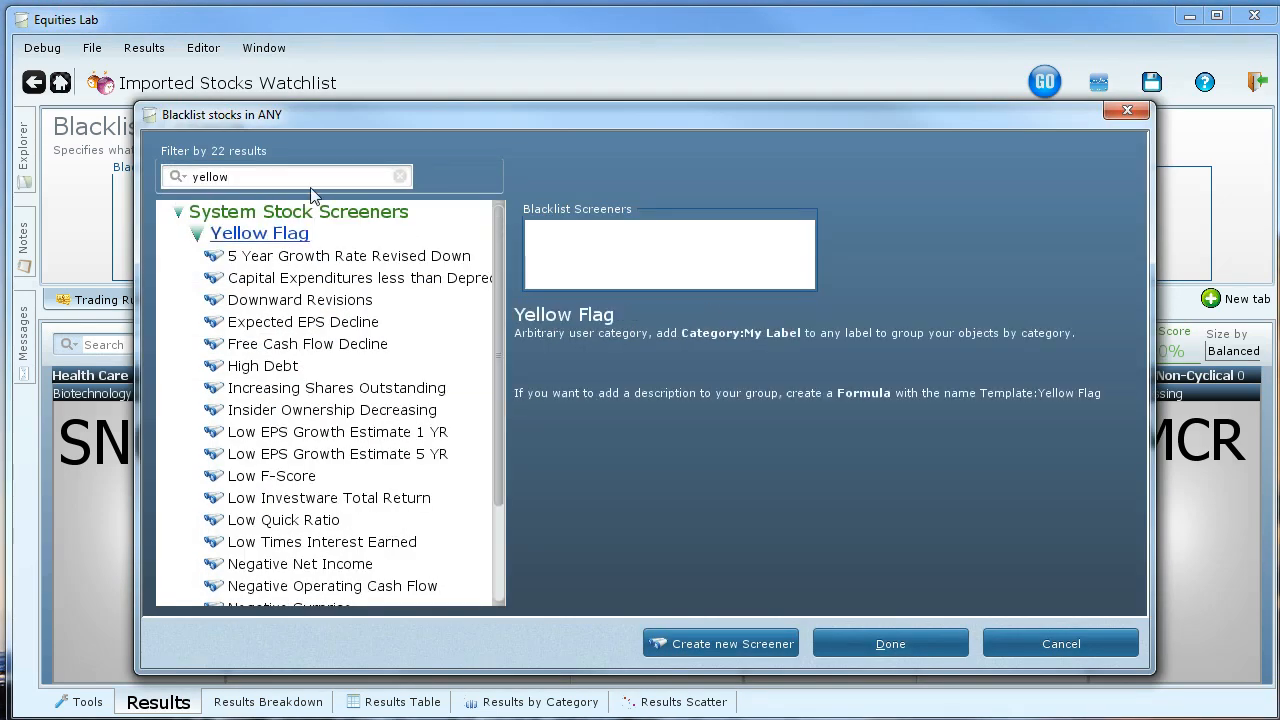
{"action": "left_click", "coordinate": [350, 256]}
{"action": "left_click", "coordinate": [348, 278]}
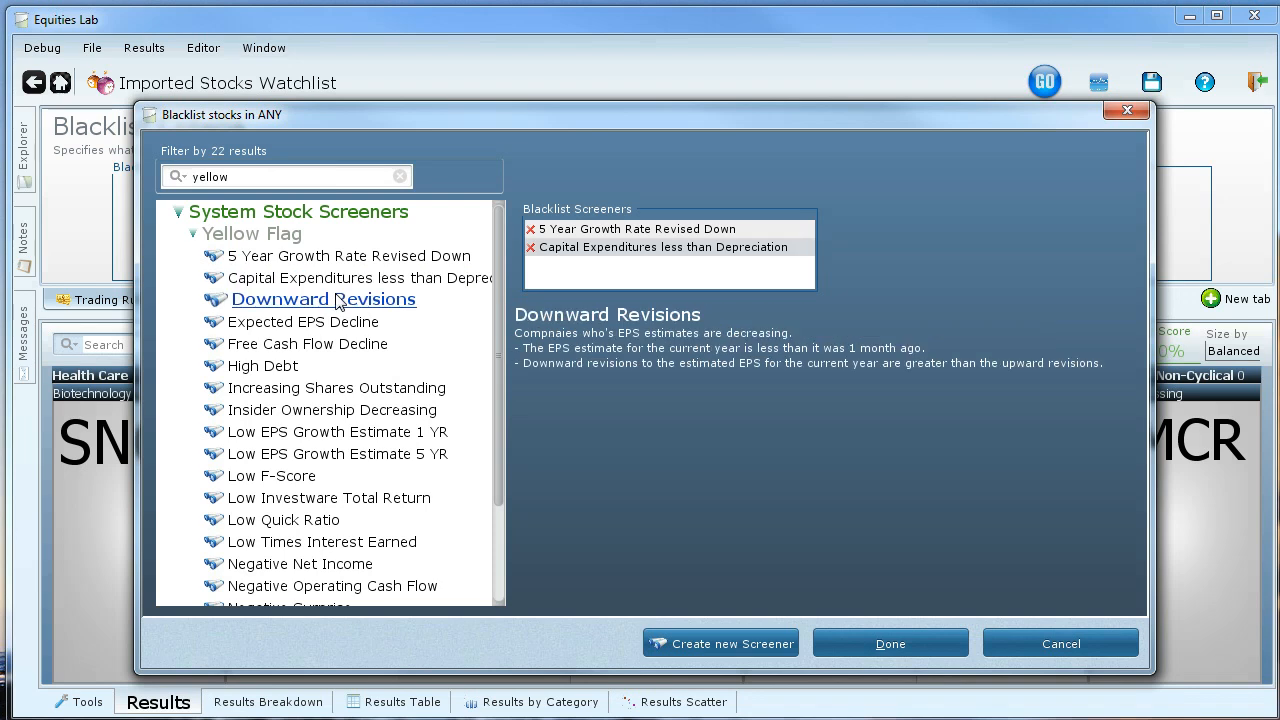
{"action": "left_click", "coordinate": [340, 300]}
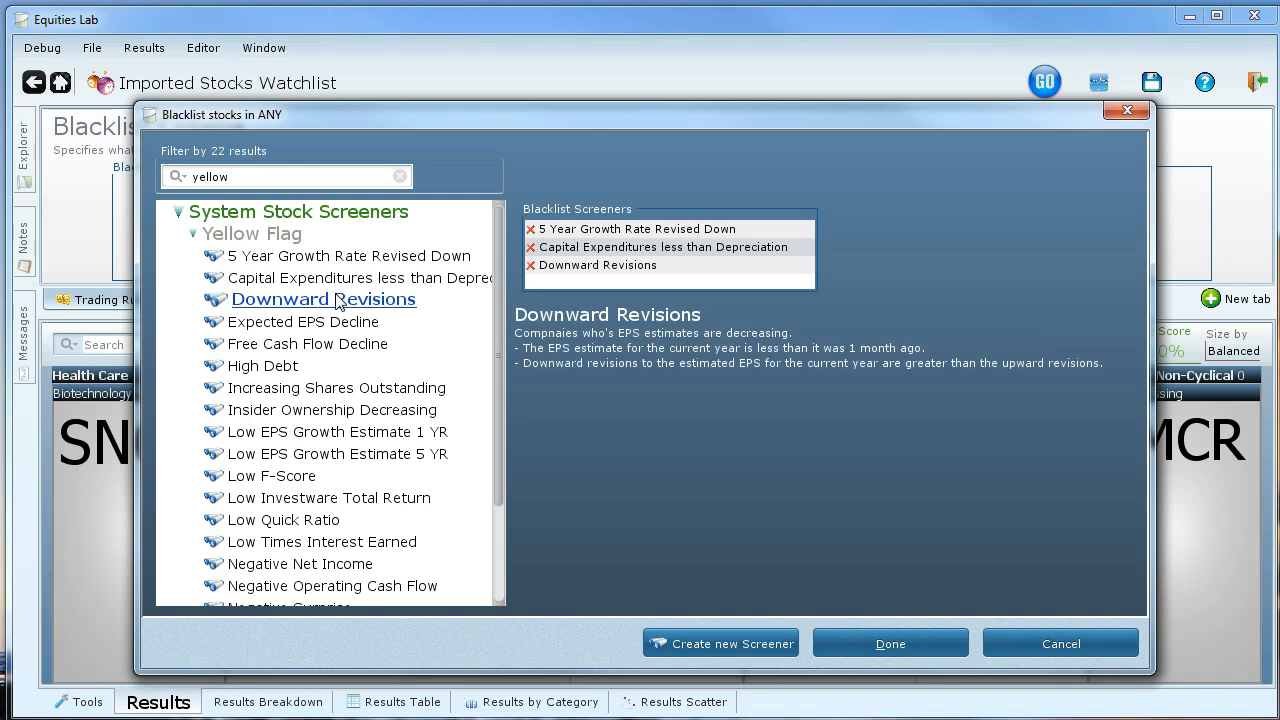
Add High Debt, Increasing Shares Outstanding and Low Quick Ratio to the blacklist screeners and accept the selection
{"action": "left_click", "coordinate": [300, 366]}
{"action": "left_click", "coordinate": [308, 392]}
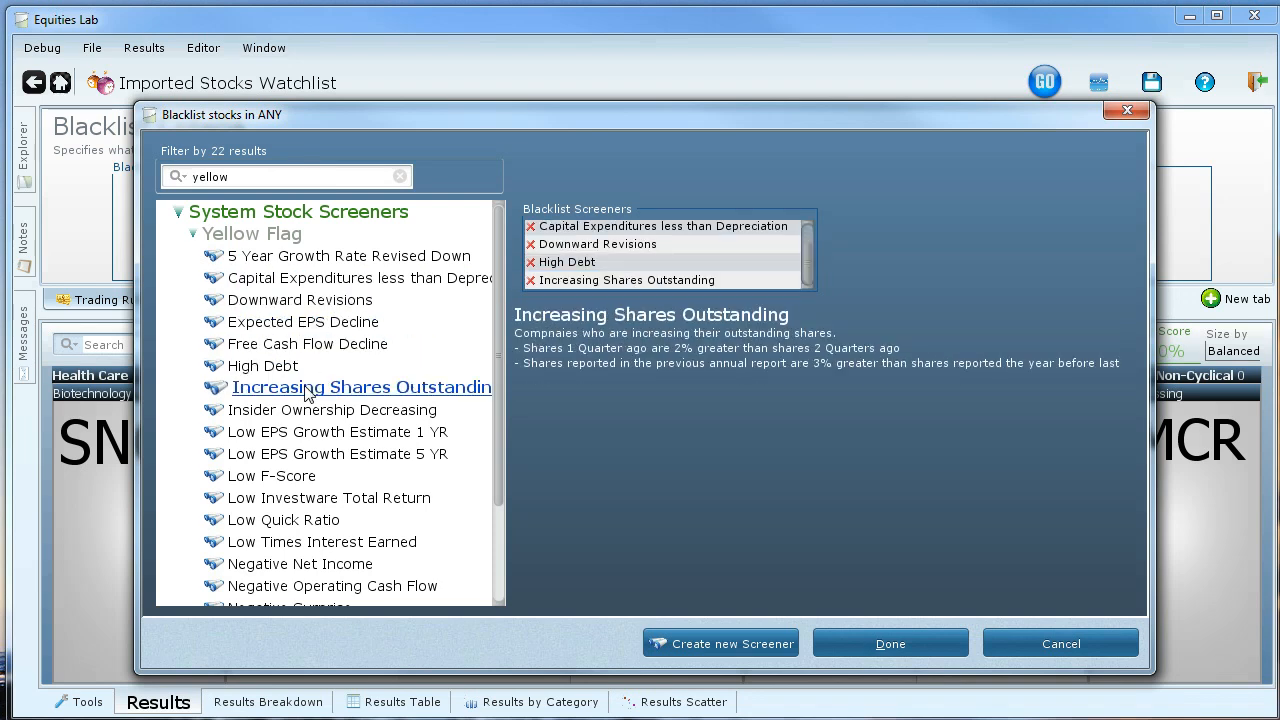
{"action": "left_click", "coordinate": [312, 521]}
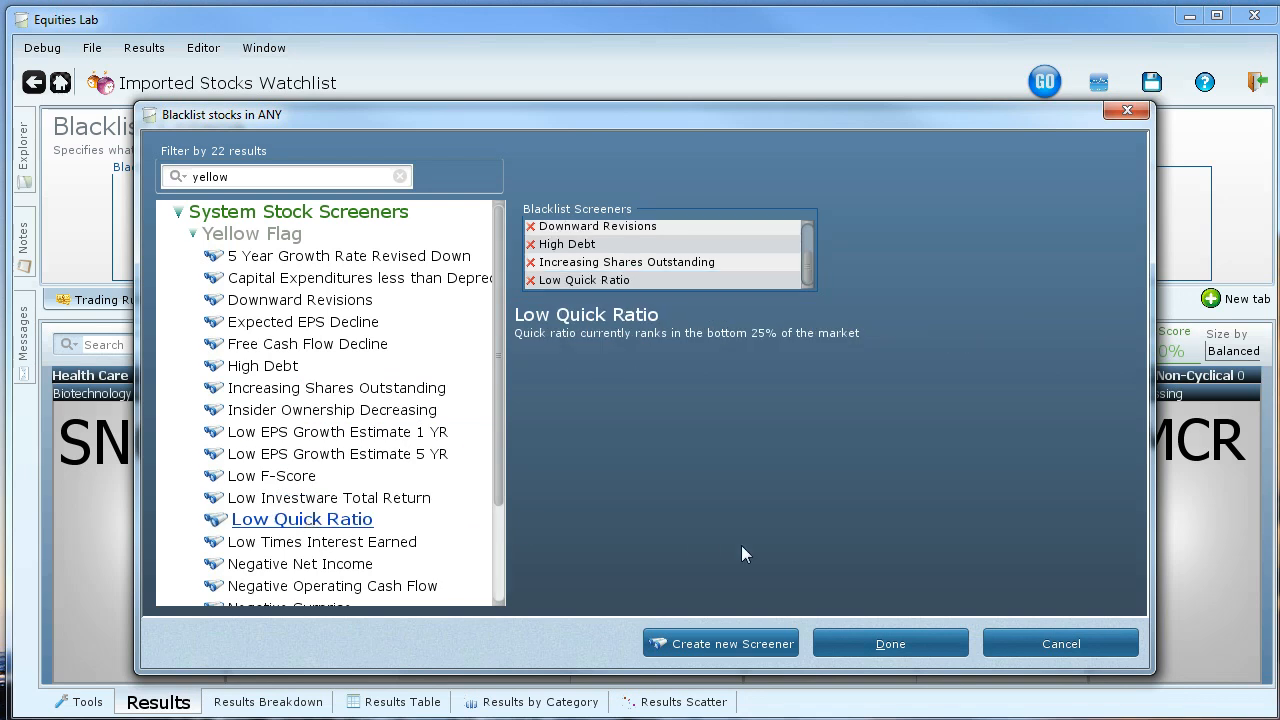
{"action": "left_click", "coordinate": [890, 644]}
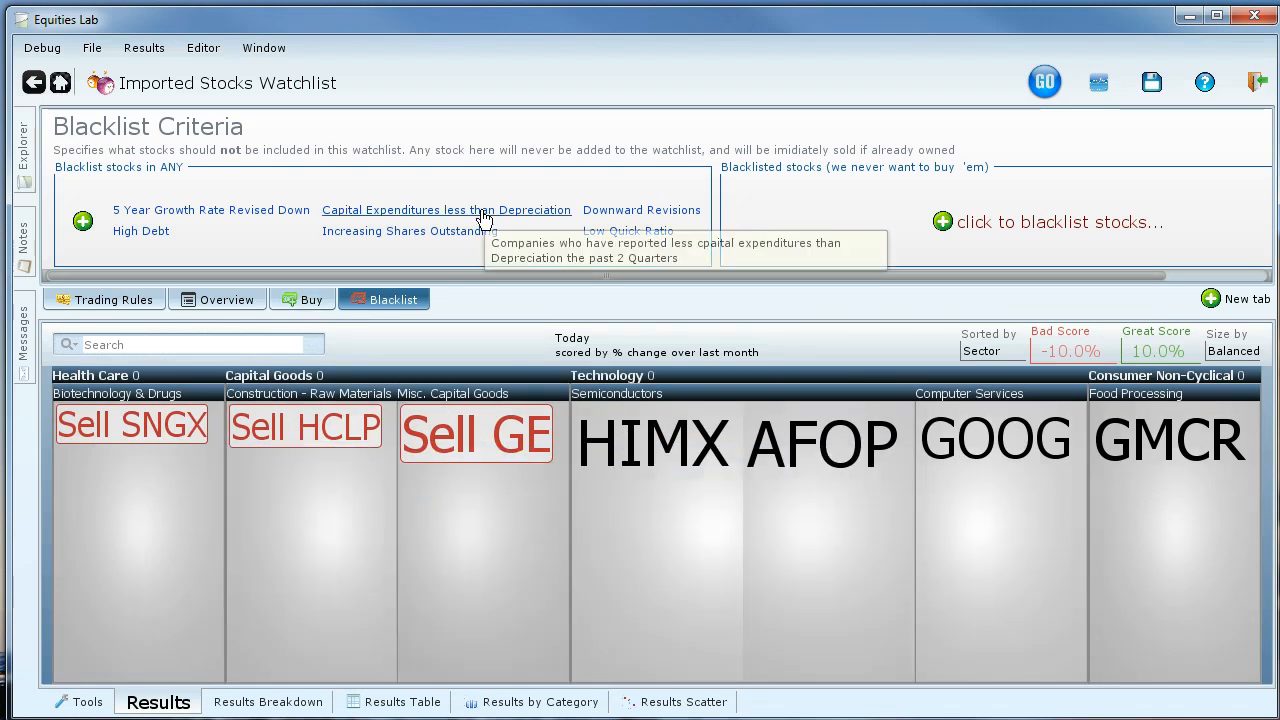
Examine which screeners blacklist the SNGX and HCLP stocks marked for selling
{"action": "left_click", "coordinate": [177, 531]}
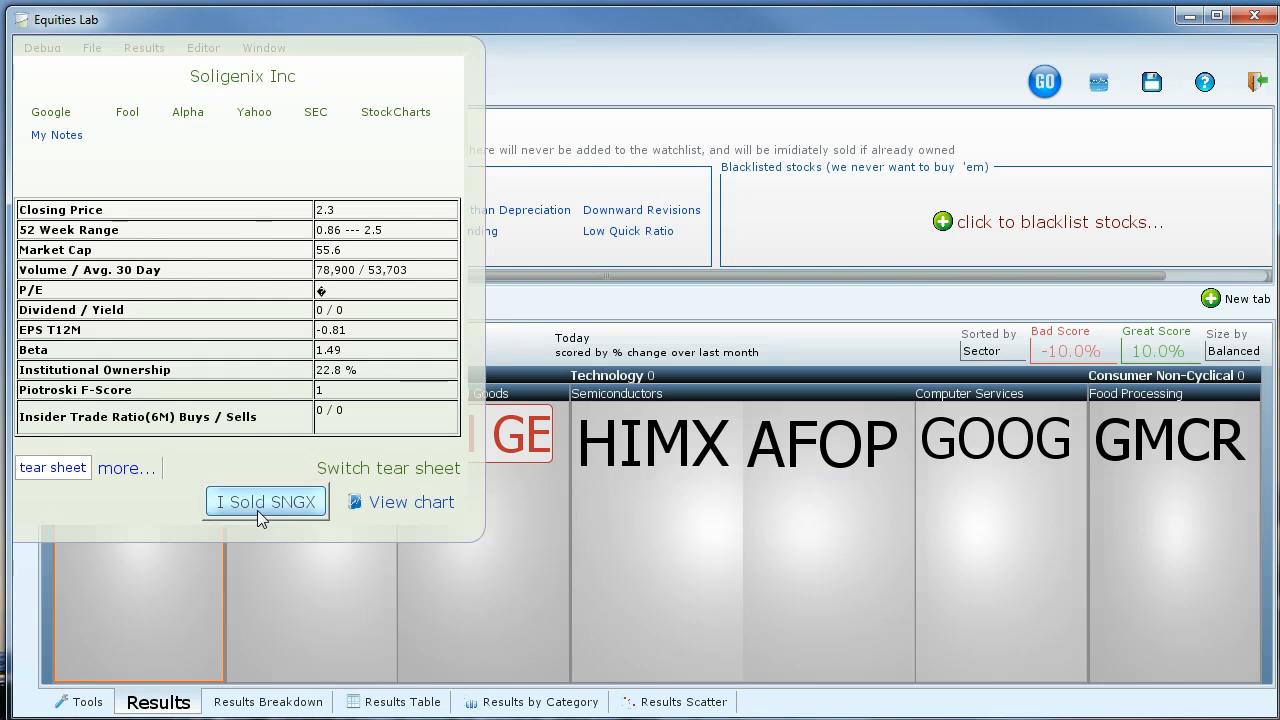
{"action": "left_click", "coordinate": [120, 467]}
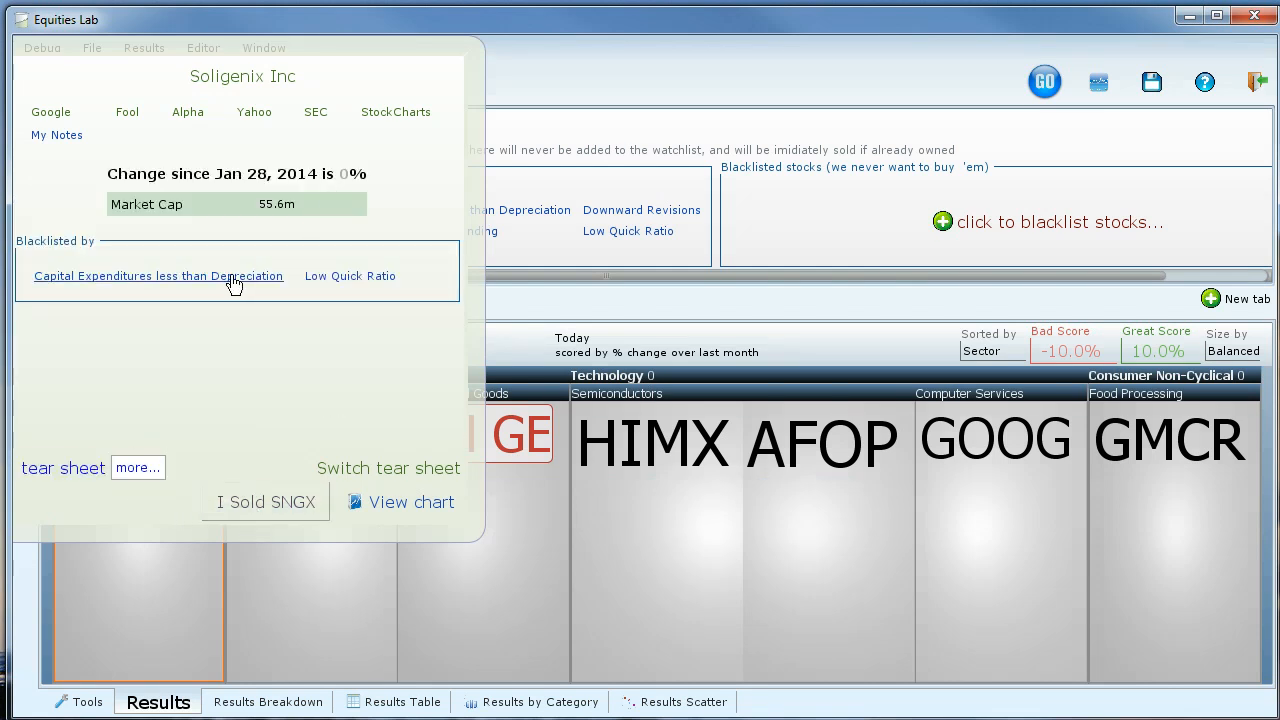
{"action": "mouse_move", "coordinate": [231, 284]}
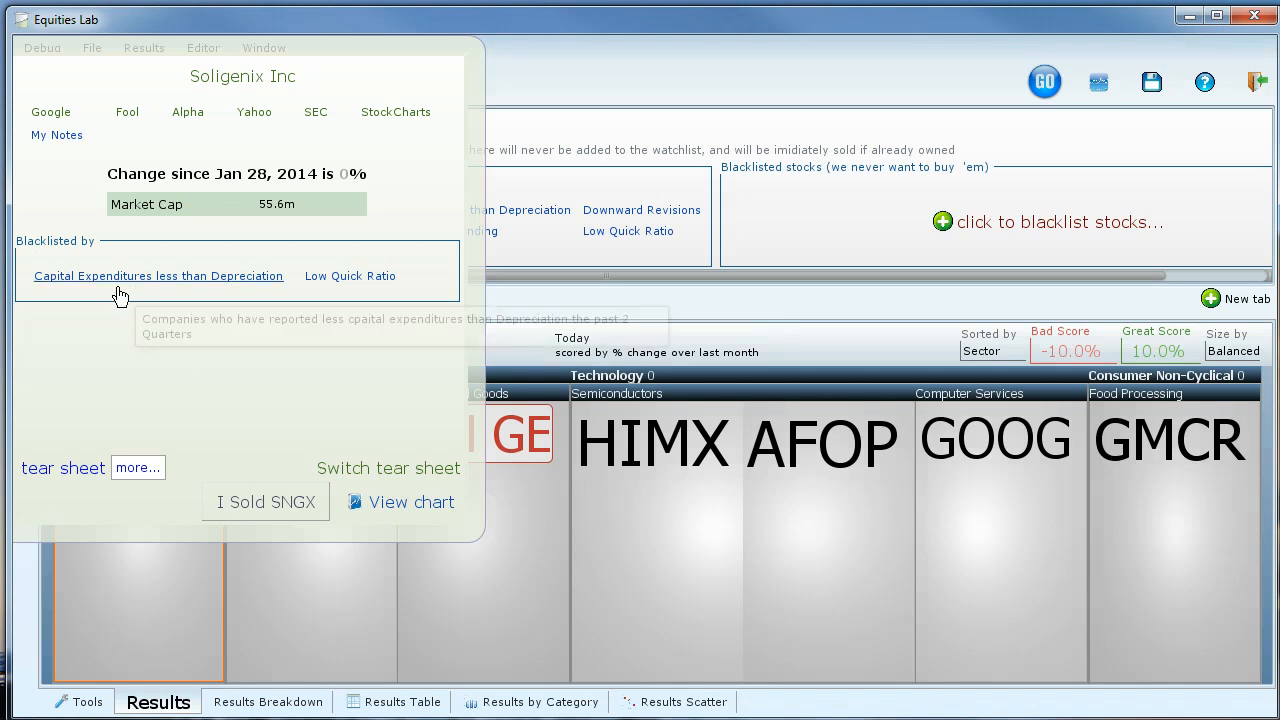
{"action": "mouse_move", "coordinate": [120, 295]}
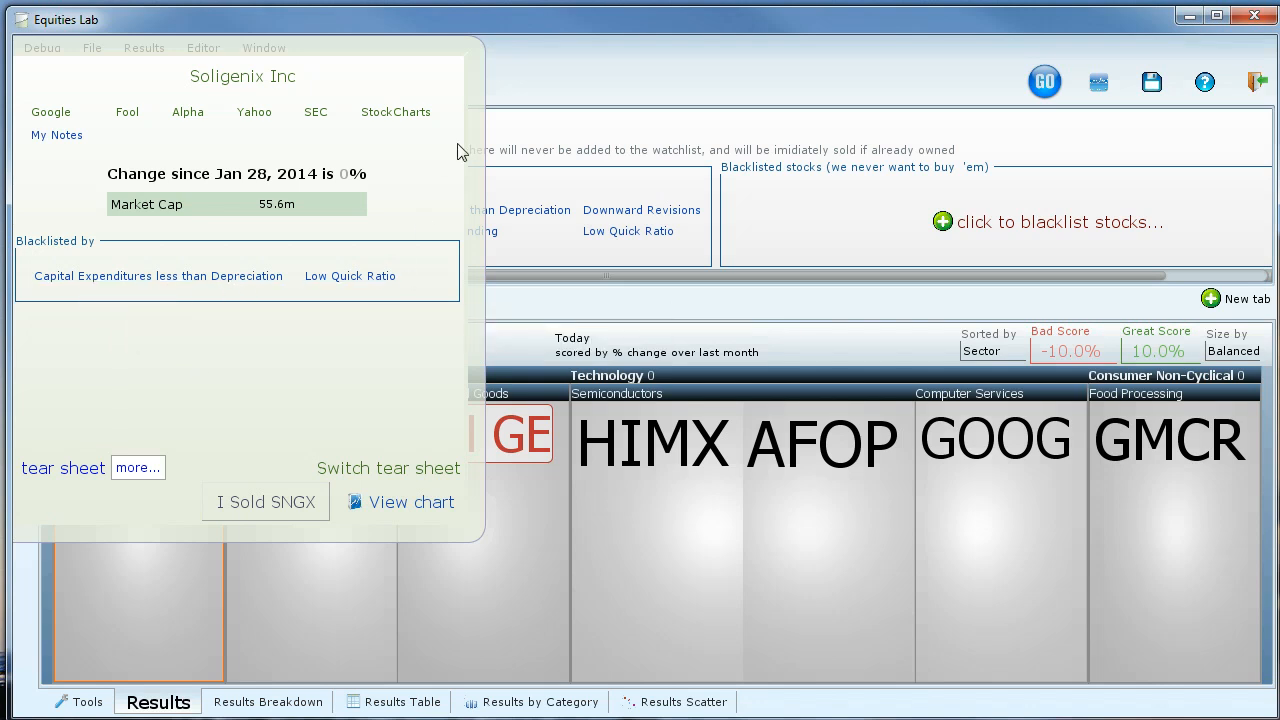
{"action": "left_click", "coordinate": [292, 581]}
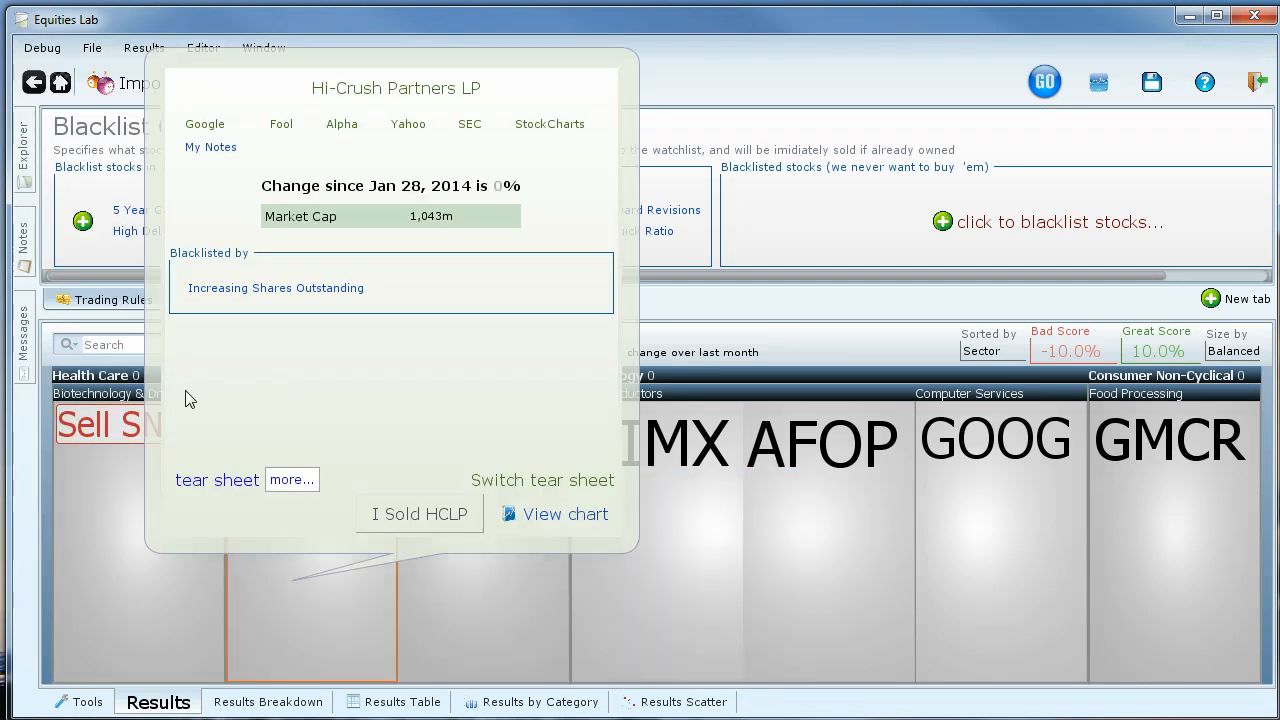
{"action": "mouse_move", "coordinate": [297, 303]}
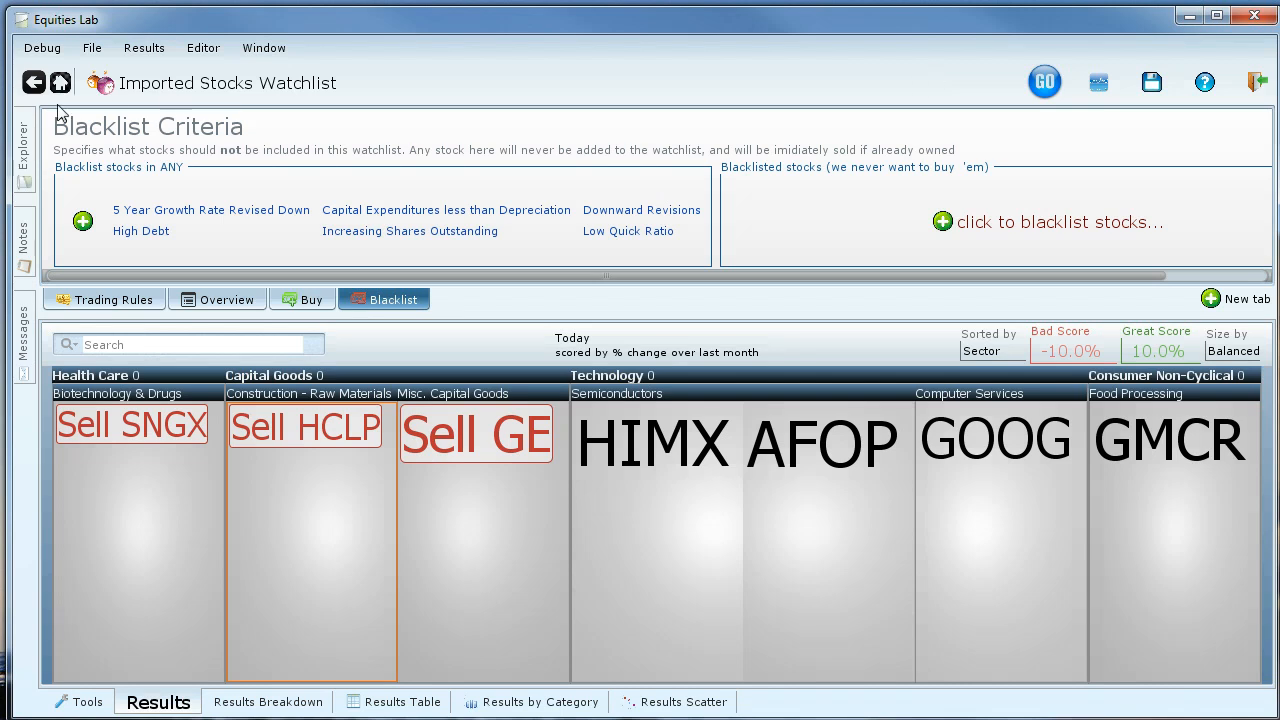
Research AFOP from the home page and examine its candlestick chart and yearly results breakdown against the S&P 500
{"action": "left_click", "coordinate": [34, 84]}
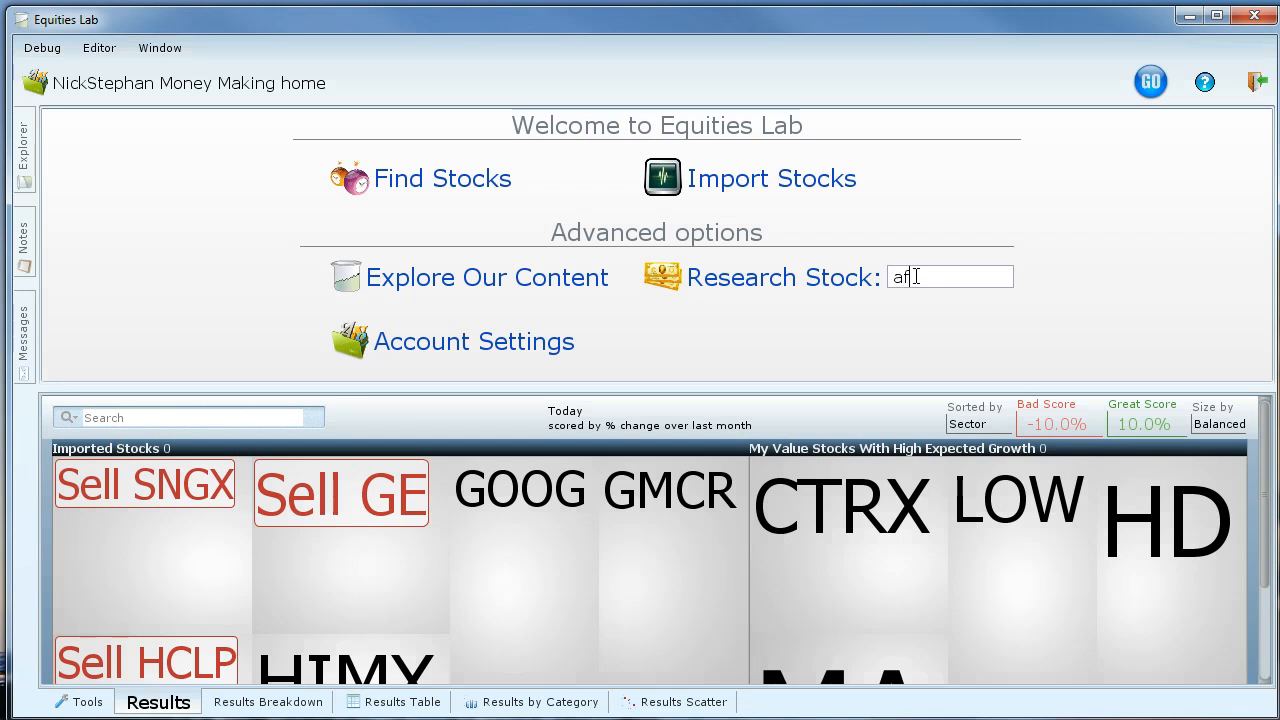
{"action": "key", "text": "Return"}
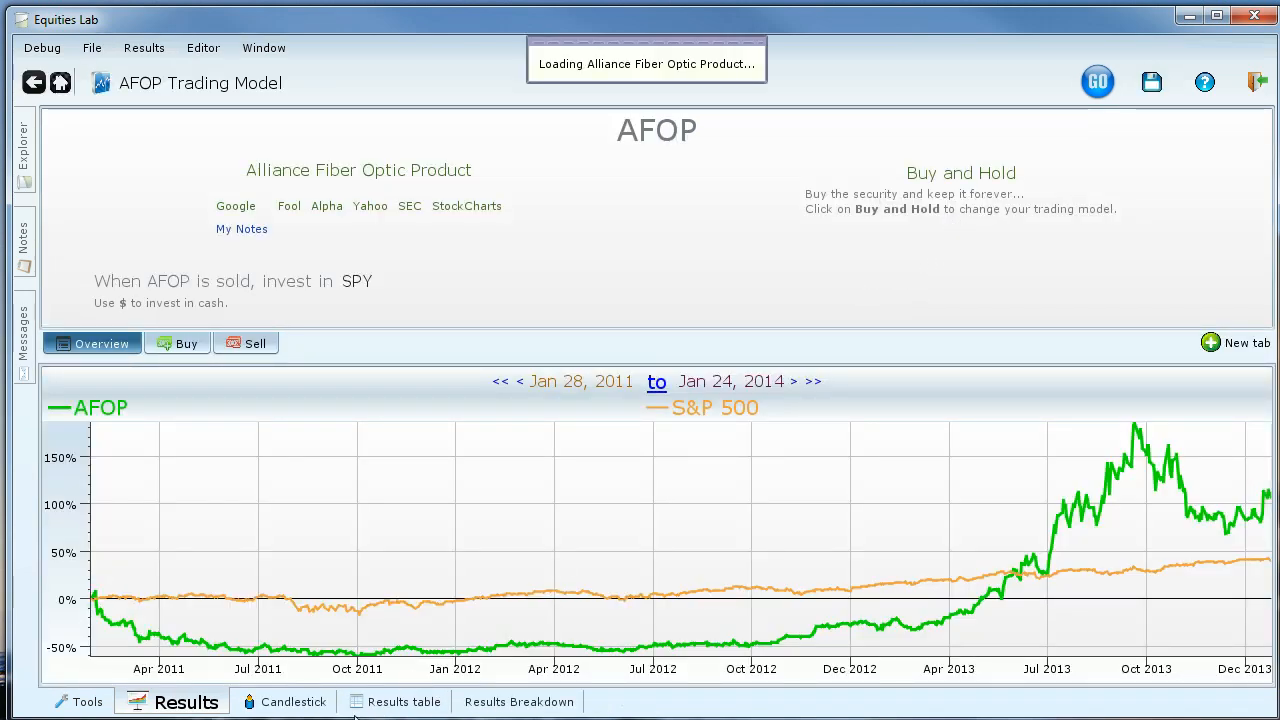
{"action": "left_click", "coordinate": [312, 705]}
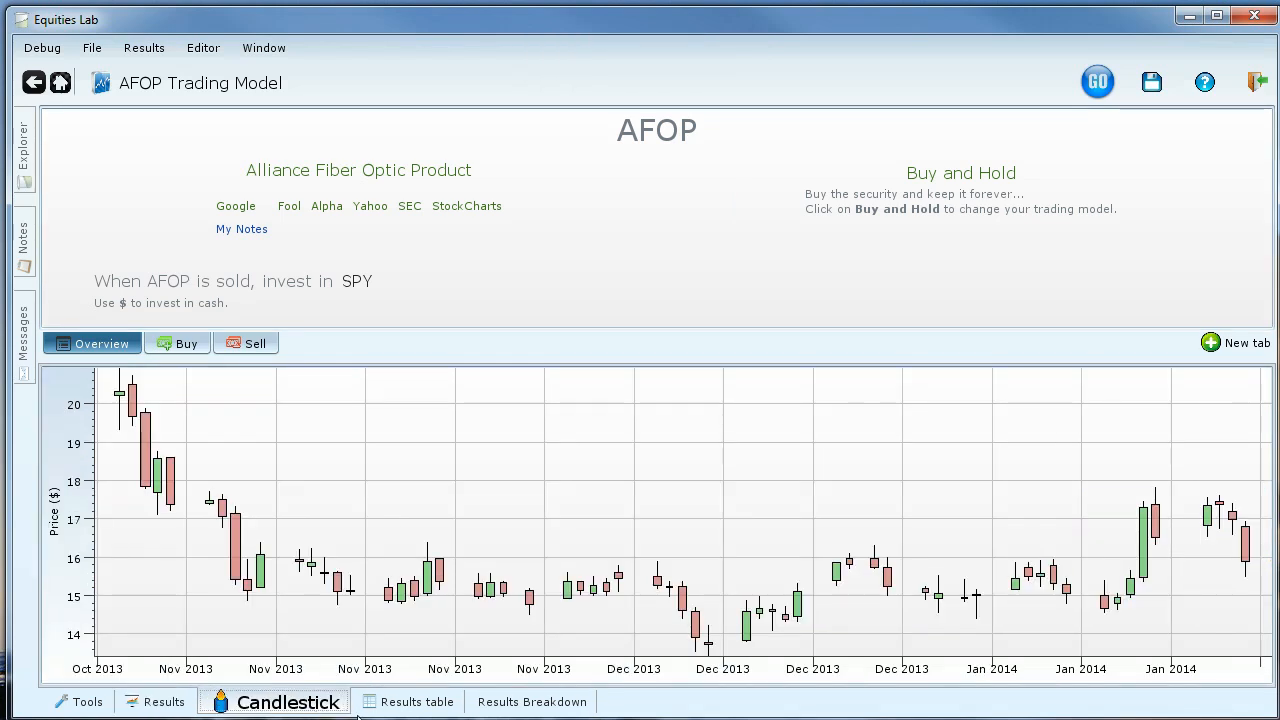
{"action": "left_click", "coordinate": [512, 704]}
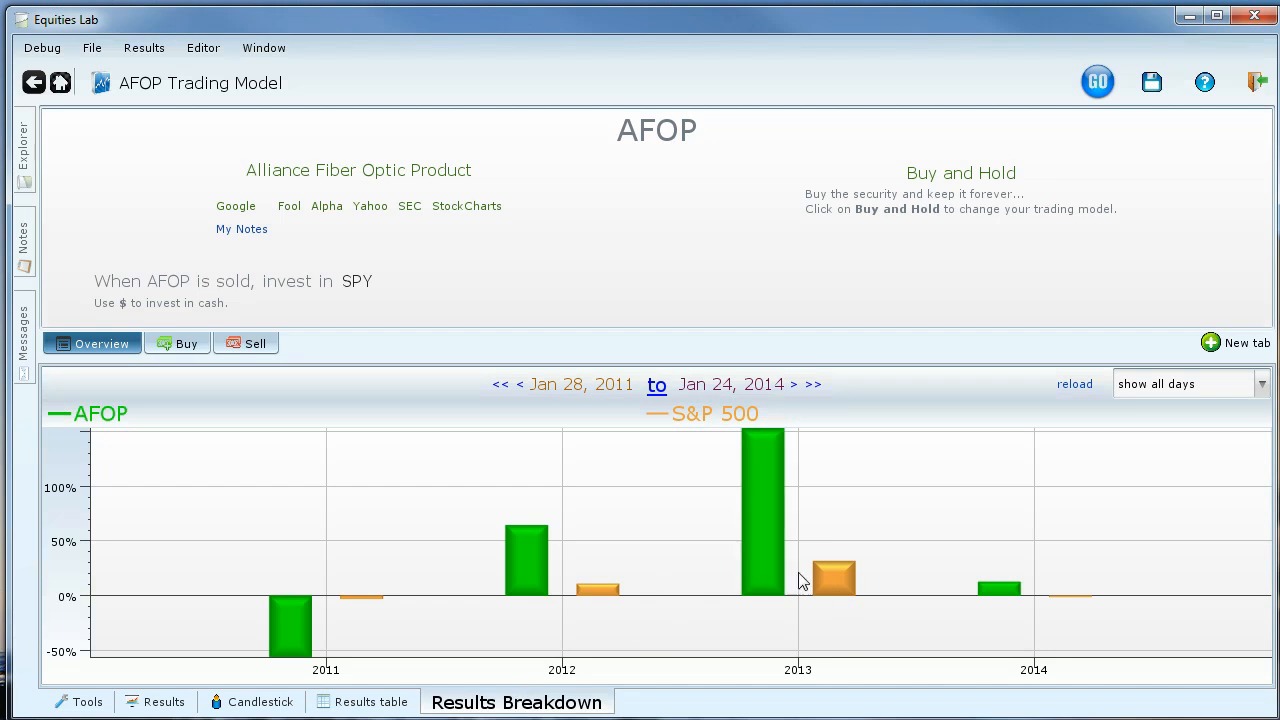
{"action": "mouse_move", "coordinate": [769, 562]}
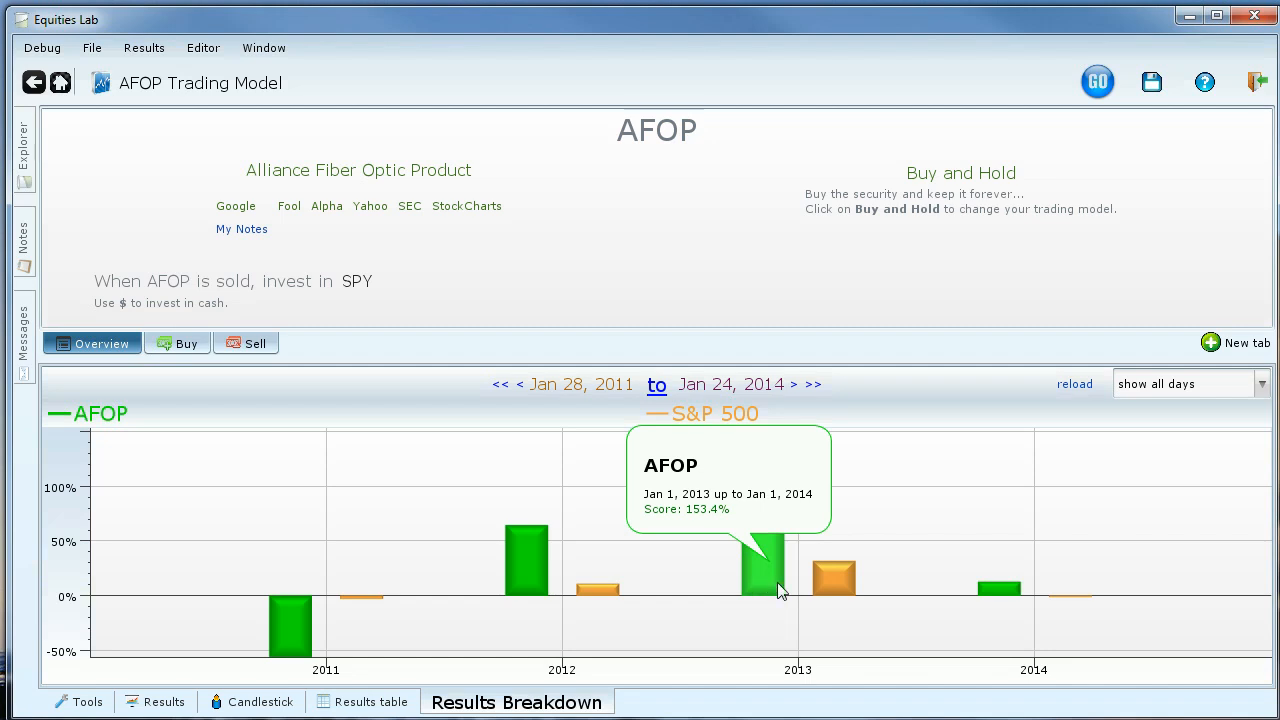
{"action": "mouse_move", "coordinate": [843, 590]}
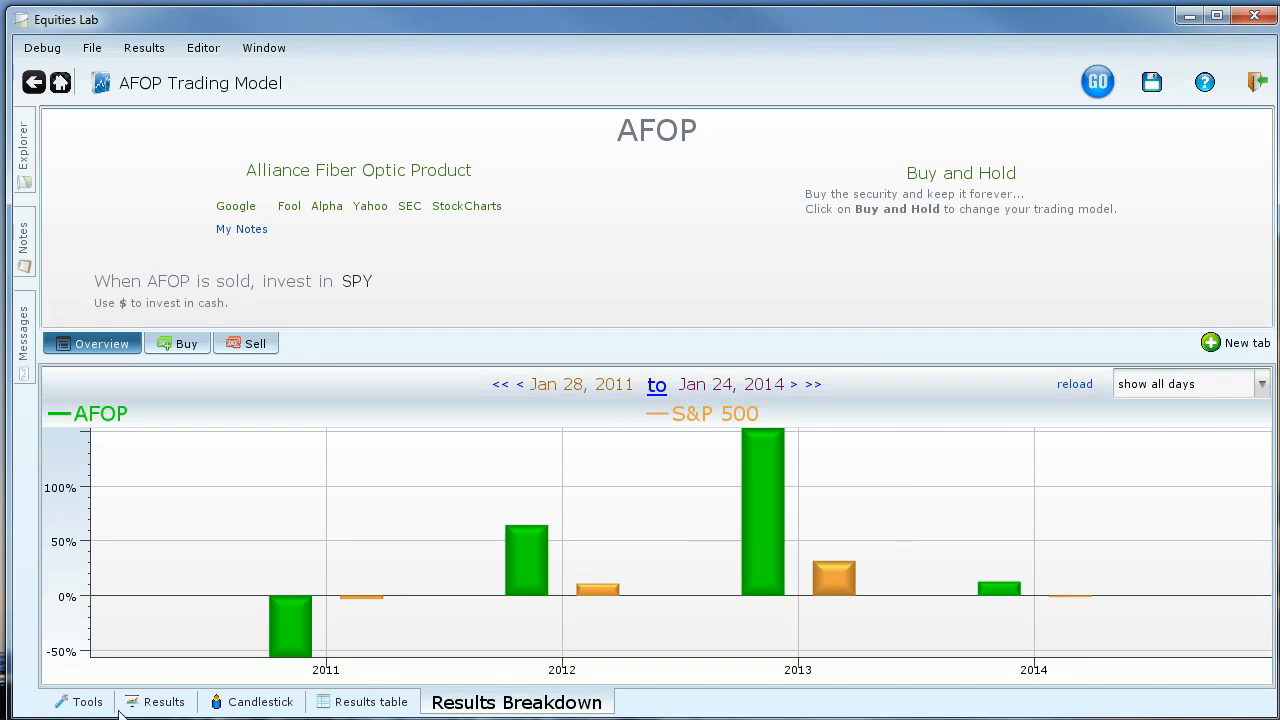
Find the Institutional Ownership property, add it to the properties shown in AFOP's results, and run the model
{"action": "left_click", "coordinate": [70, 710]}
{"action": "left_click", "coordinate": [172, 704]}
{"action": "left_click", "coordinate": [95, 704]}
{"action": "left_click", "coordinate": [165, 637]}
{"action": "left_click", "coordinate": [183, 439]}
{"action": "left_click", "coordinate": [180, 461]}
{"action": "left_click_drag", "start_coordinate": [180, 461], "coordinate": [1057, 436]}
{"action": "left_click", "coordinate": [1097, 82]}
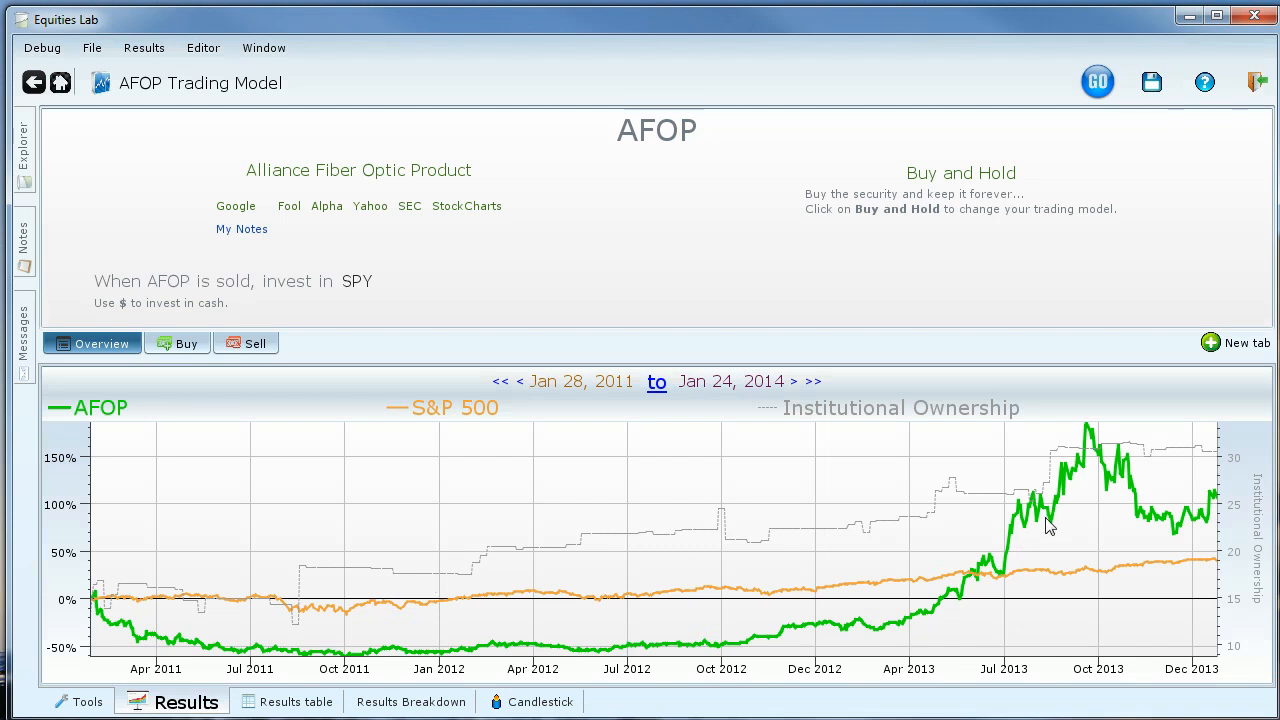
Search the properties for beta, add Beta to those shown in AFOP's results, and rerun the model
{"action": "left_click", "coordinate": [87, 702]}
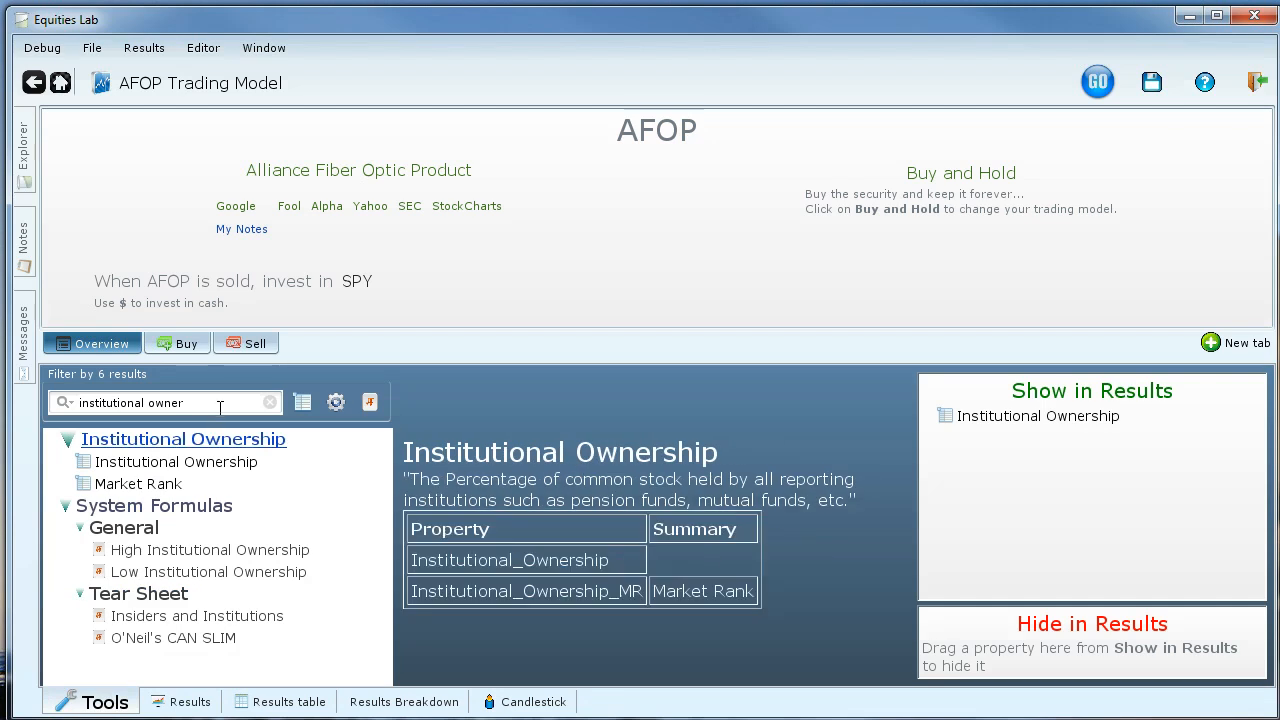
{"action": "left_click_drag", "start_coordinate": [217, 403], "coordinate": [3, 403]}
{"action": "type", "text": "beta"}
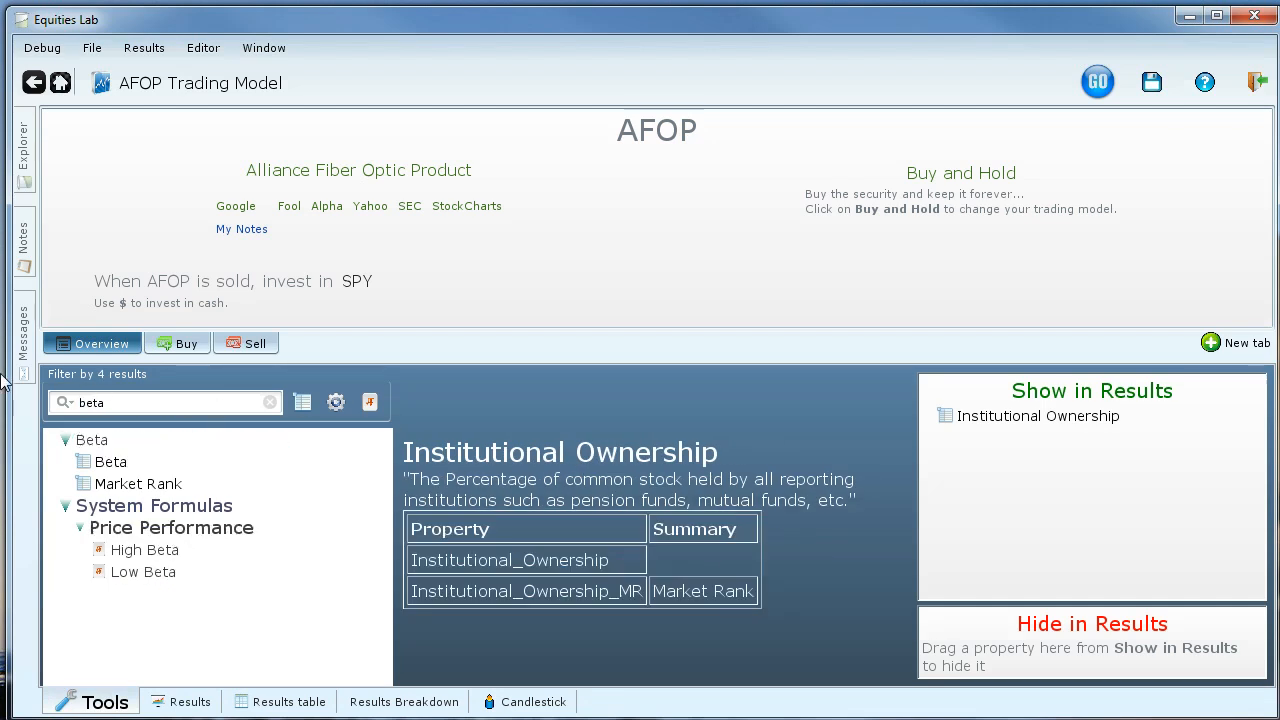
{"action": "left_click", "coordinate": [110, 462]}
{"action": "left_click_drag", "start_coordinate": [100, 472], "coordinate": [1005, 482]}
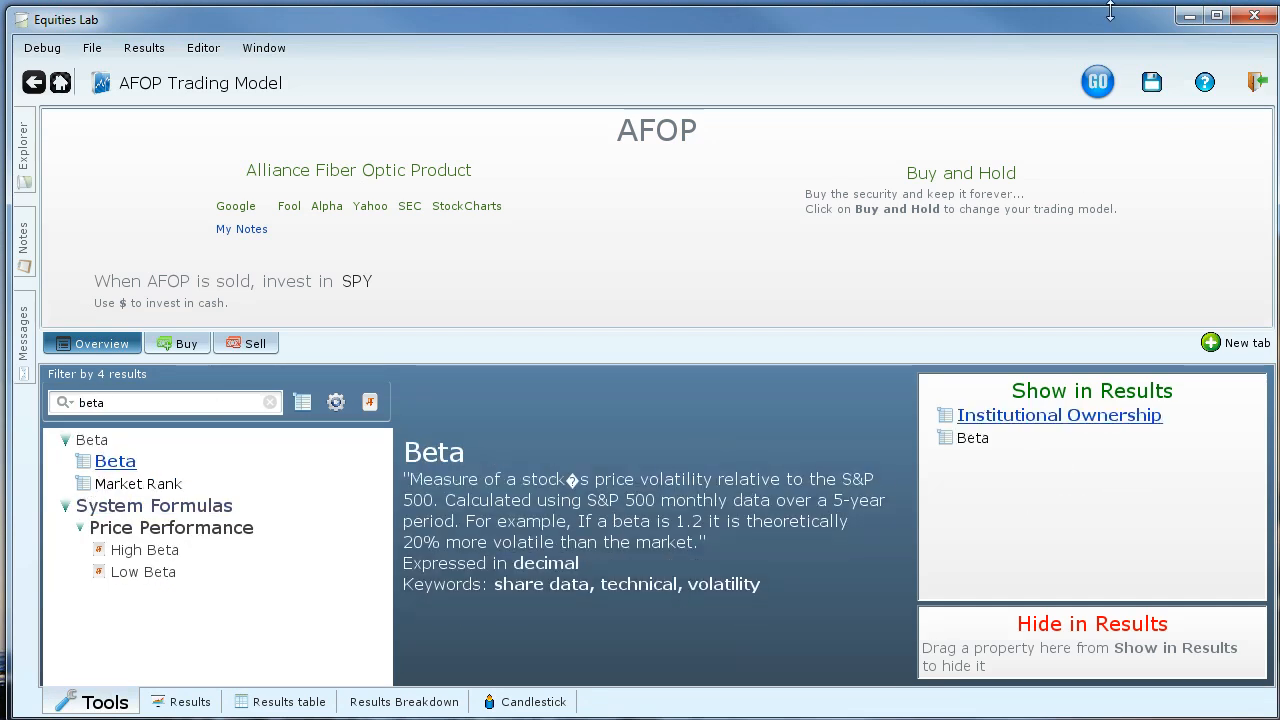
{"action": "left_click", "coordinate": [1084, 96]}
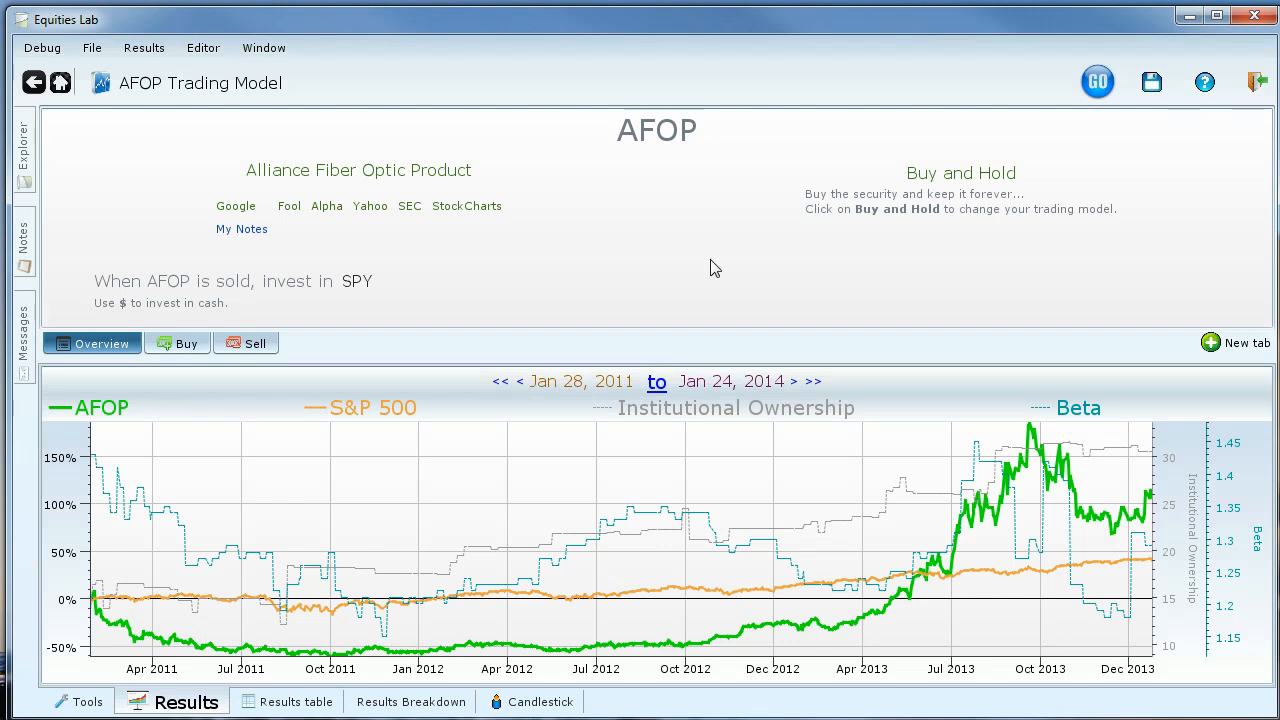
Replace AFOP's Buy and Hold strategy with the Simple Moving Average trading model
{"action": "left_click", "coordinate": [958, 176]}
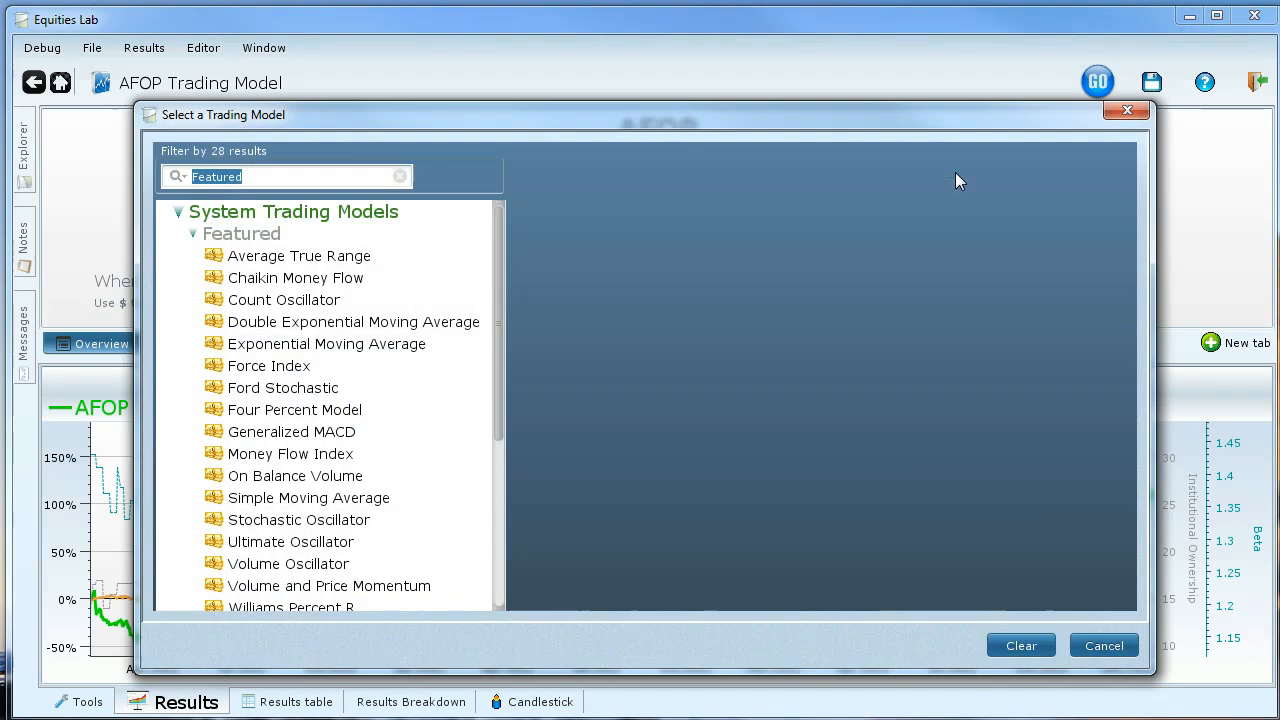
{"action": "scroll", "coordinate": [372, 370], "scroll_direction": "down", "scroll_amount": 2}
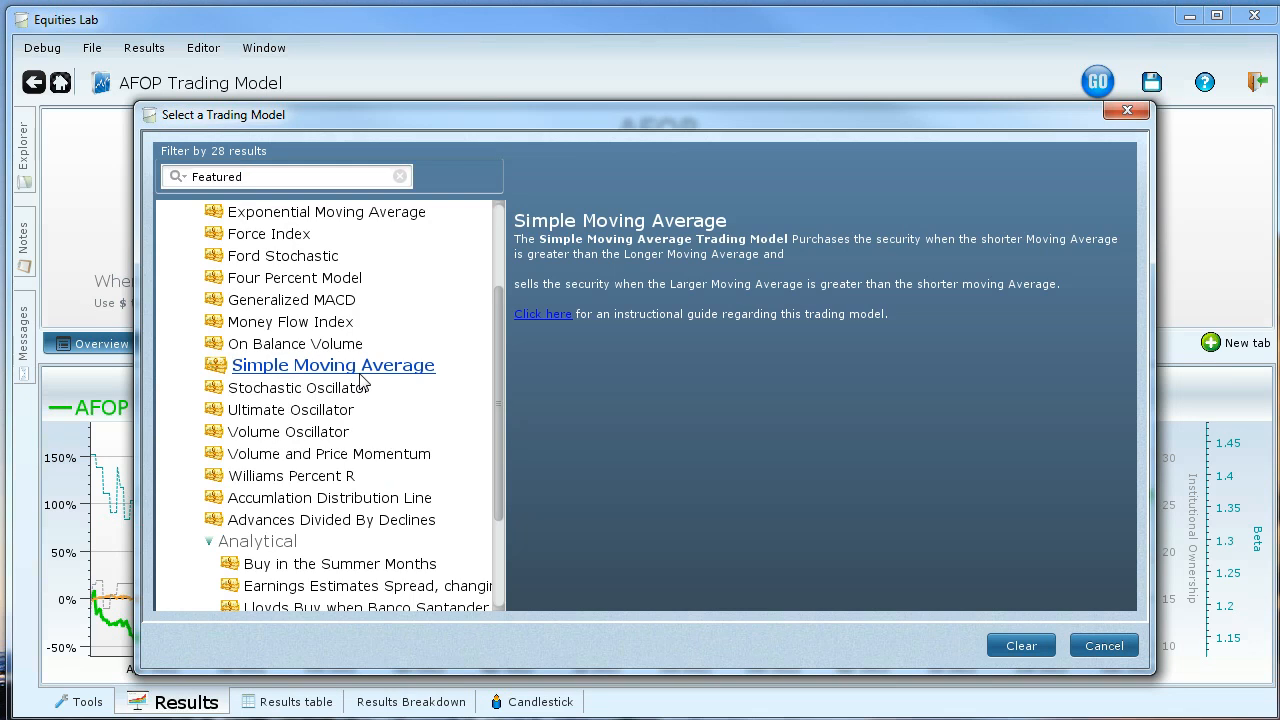
{"action": "left_click", "coordinate": [320, 366]}
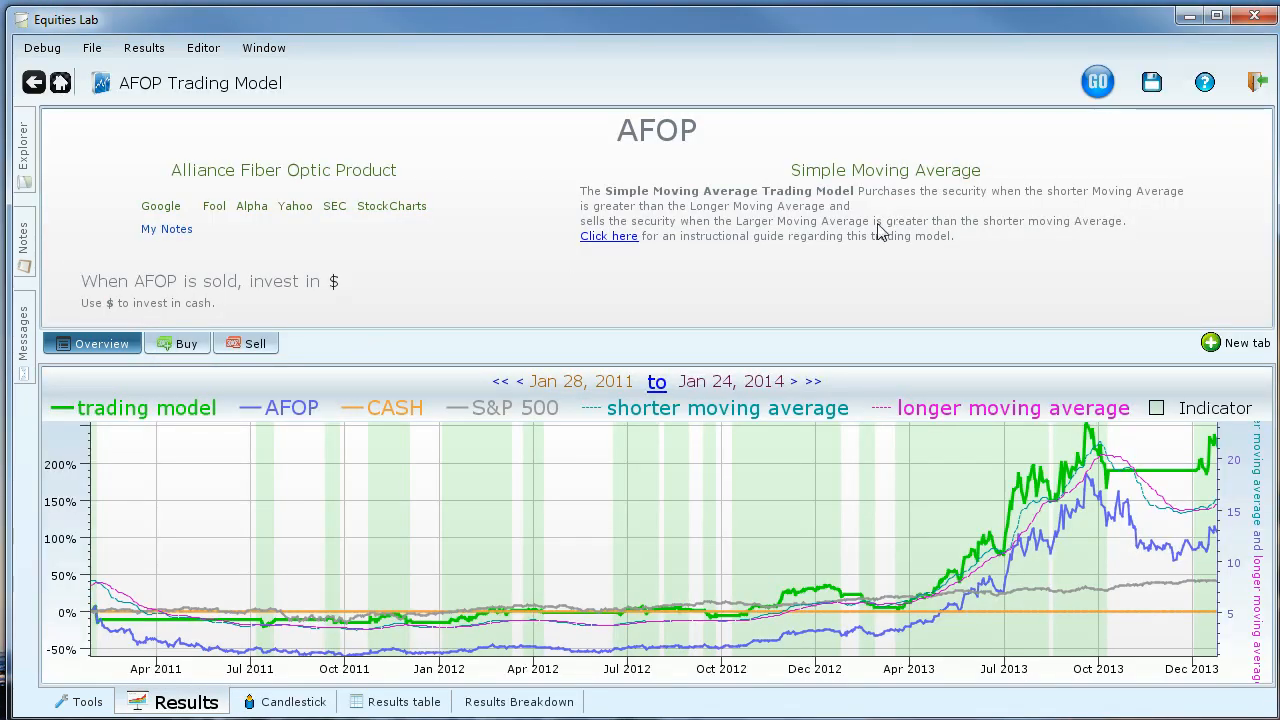
Examine the buy and sell rules of AFOP's Simple Moving Average trading model
{"action": "left_click", "coordinate": [172, 346]}
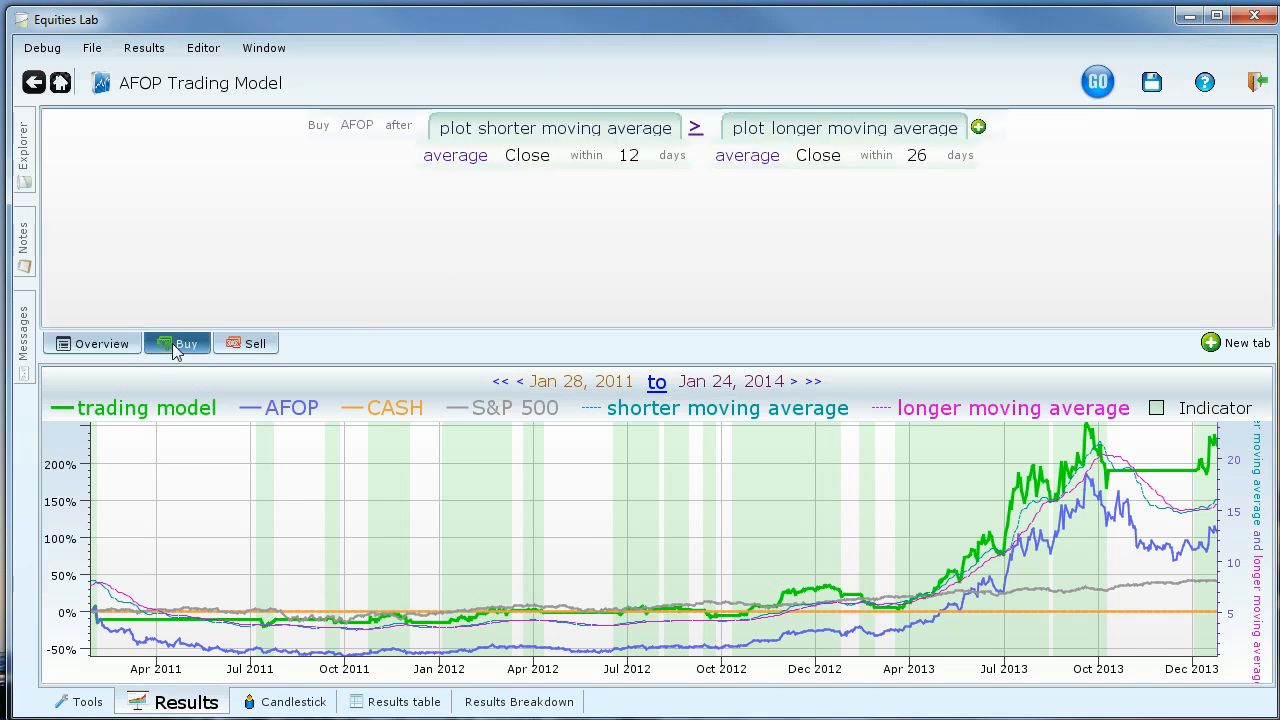
{"action": "mouse_move", "coordinate": [453, 174]}
{"action": "left_click", "coordinate": [258, 347]}
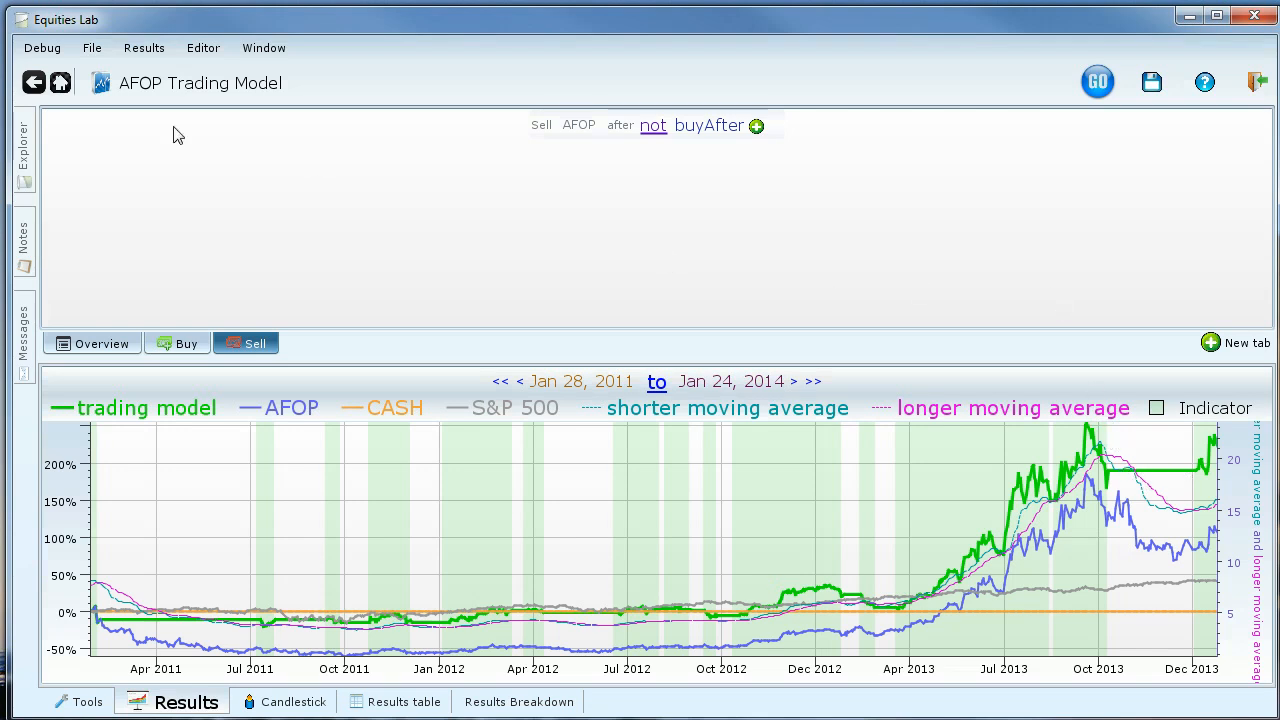
Leave the AFOP model and start a new stock screener that must match all of four empty conditions
{"action": "left_click", "coordinate": [30, 86]}
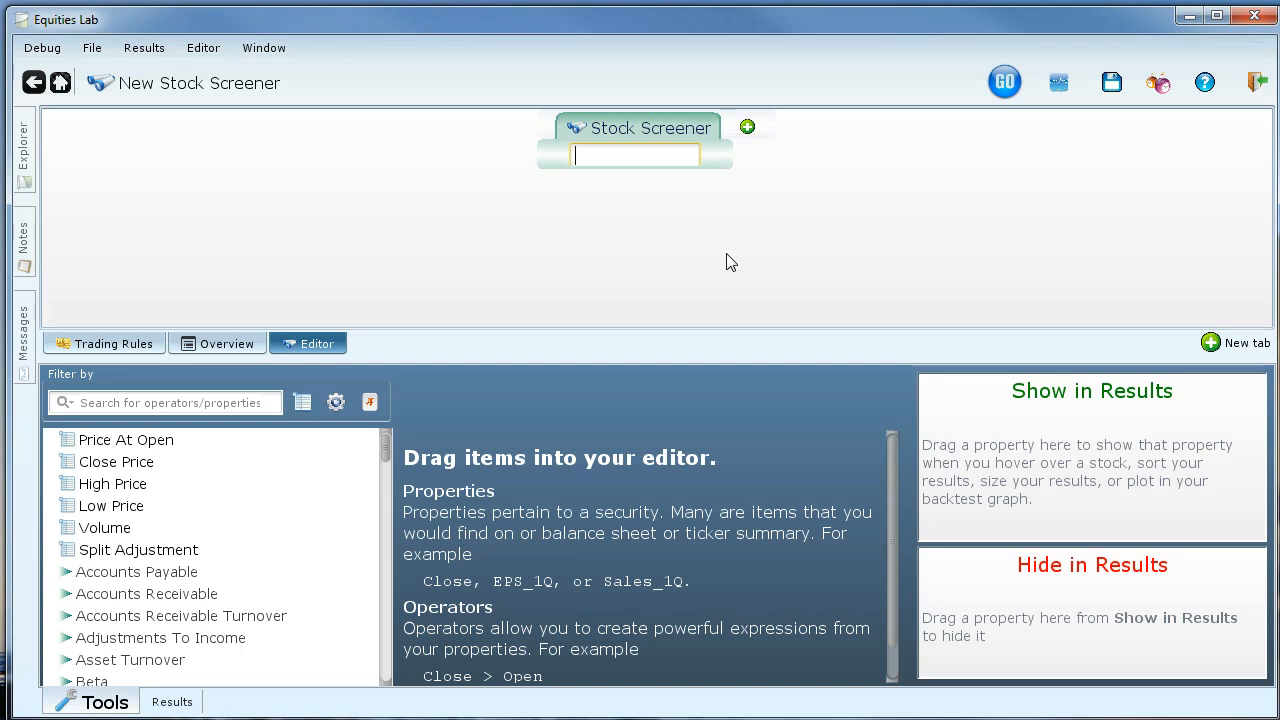
{"action": "type", "text": "and"}
{"action": "key", "text": "Return"}
{"action": "type", "text": "an"}
{"action": "key", "text": "Return"}
{"action": "type", "text": "an"}
{"action": "key", "text": "Return"}
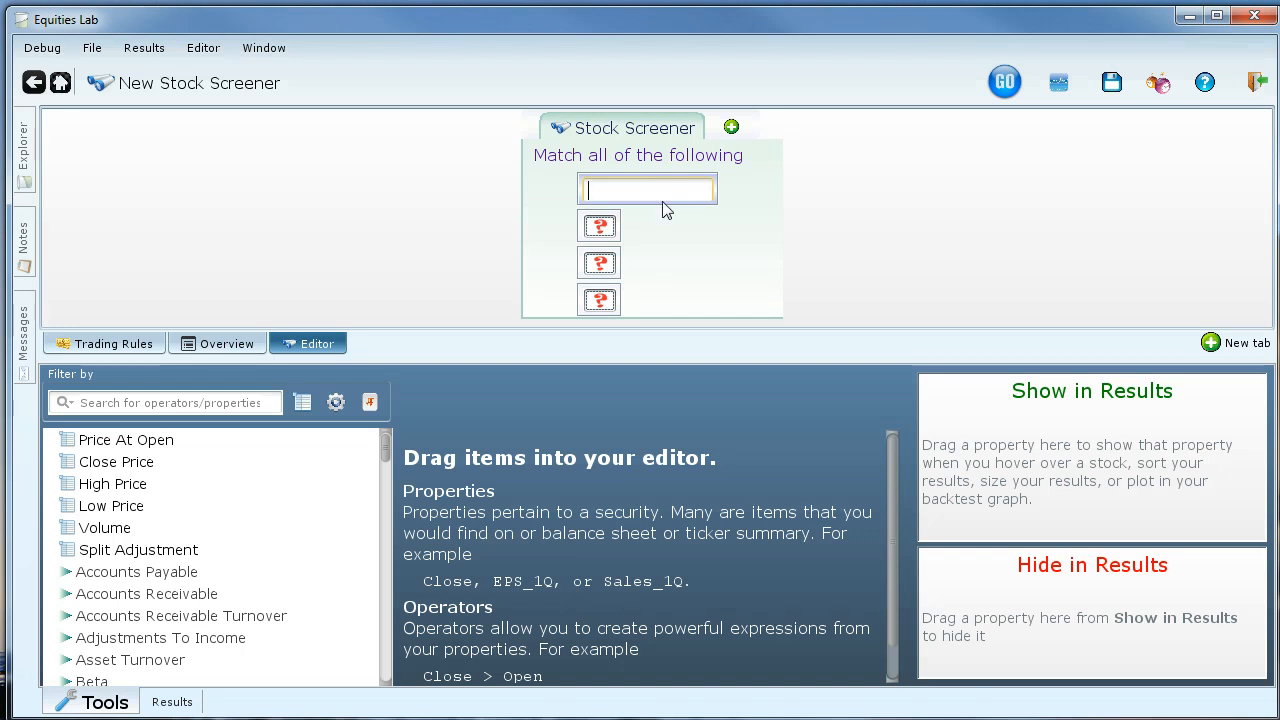
Set the screener's first two conditions to Market Cap > 50,000 and Yld > 0
{"action": "type", "text": "mc"}
{"action": "key", "text": "Return"}
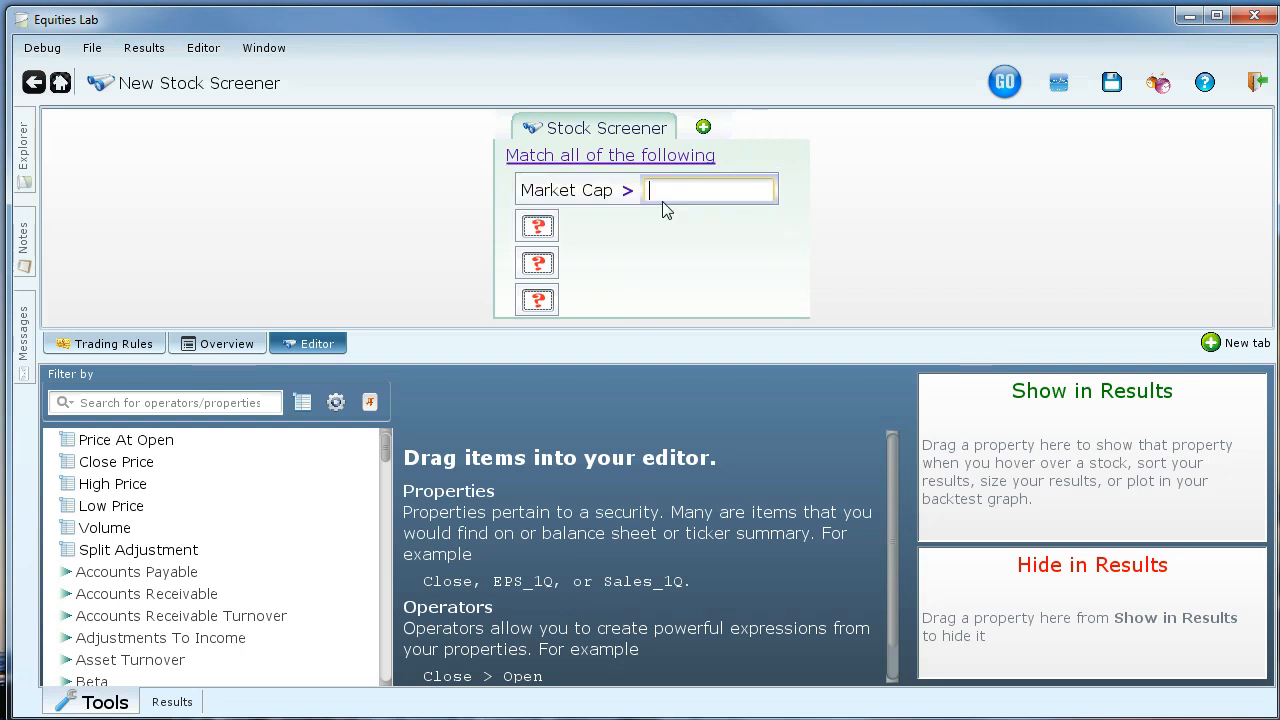
{"action": "type", "text": "50000"}
{"action": "key", "text": "Return"}
{"action": "type", "text": "yld"}
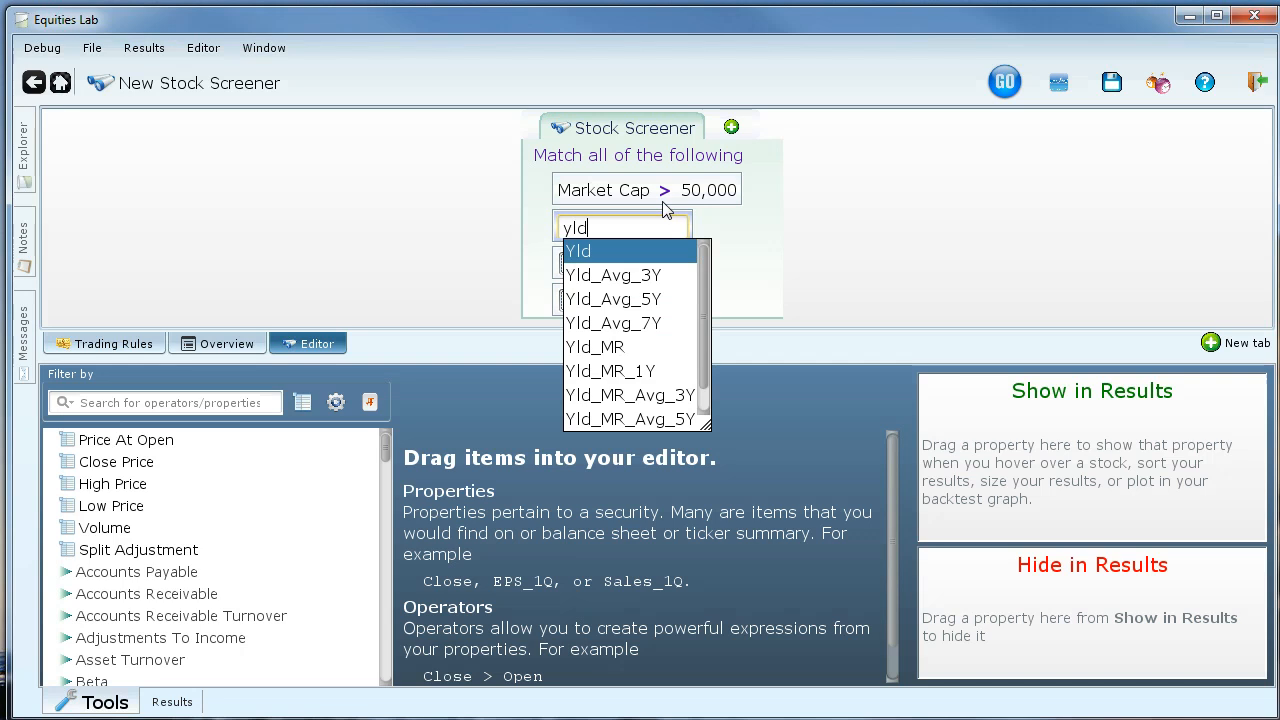
{"action": "key", "text": "Return"}
{"action": "type", "text": "0"}
{"action": "key", "text": "Return"}
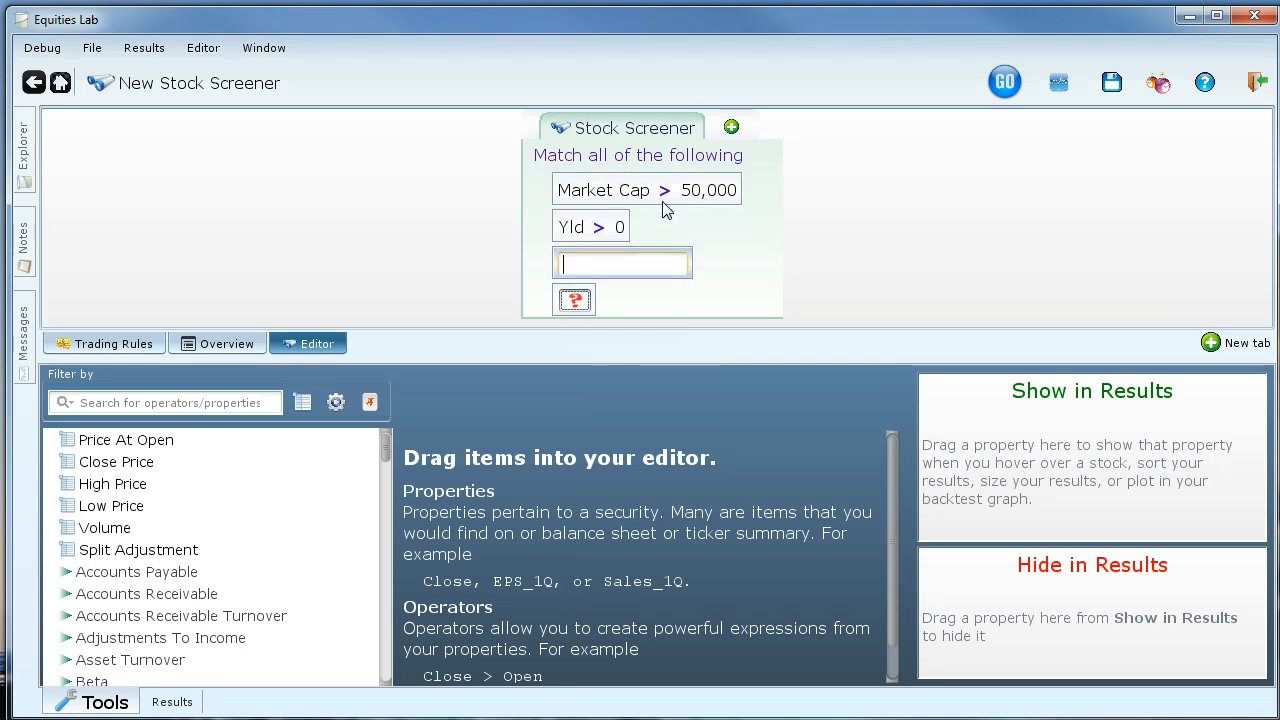
Set the screener's third condition to F Score T12M > 7
{"action": "type", "text": "fs"}
{"action": "key", "text": "Down"}
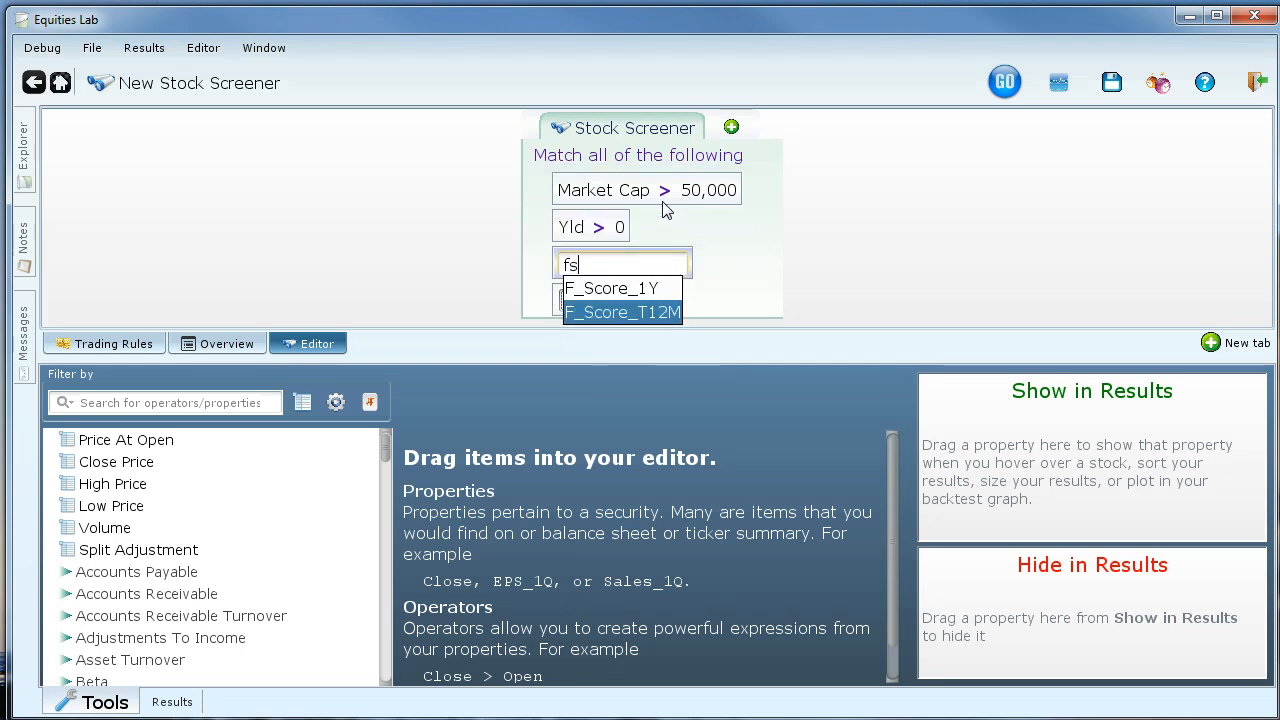
{"action": "key", "text": "Return"}
{"action": "type", "text": "7"}
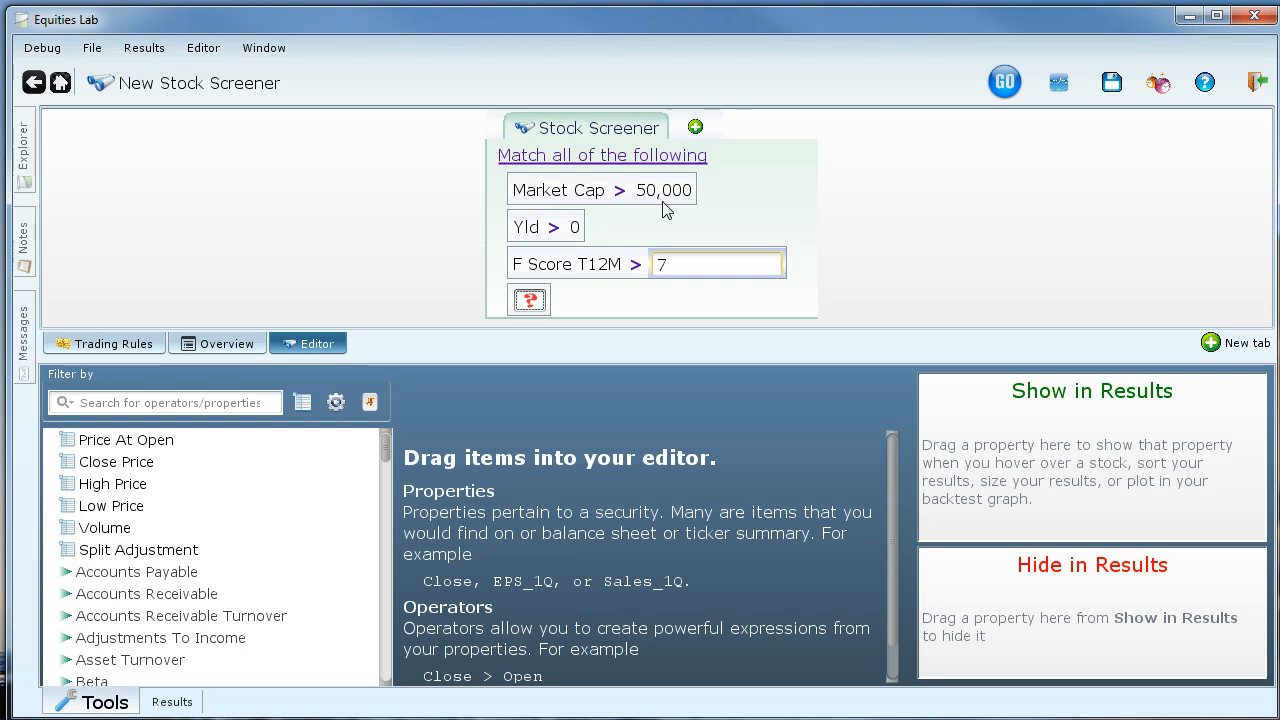
{"action": "key", "text": "Return"}
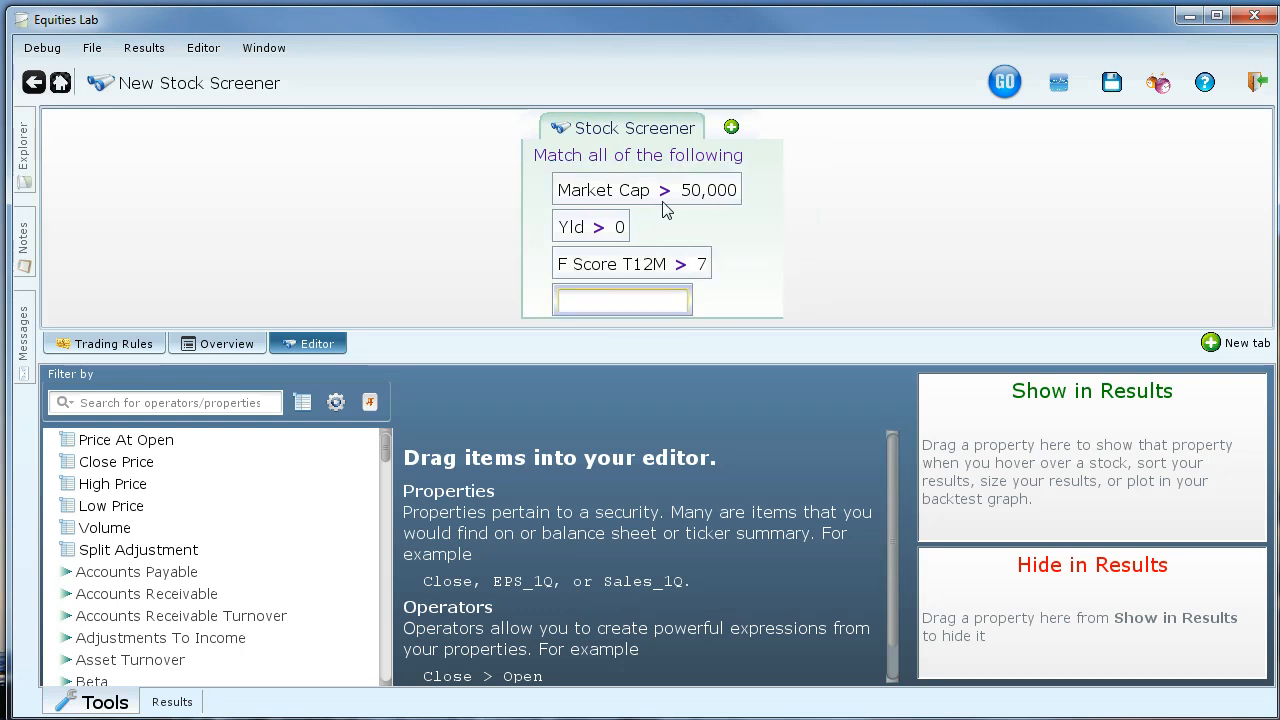
Build the fourth condition on the rank of P to Sales across Ind 3 Dig where true
{"action": "type", "text": "rank"}
{"action": "key", "text": "Down"}
{"action": "key", "text": "Return"}
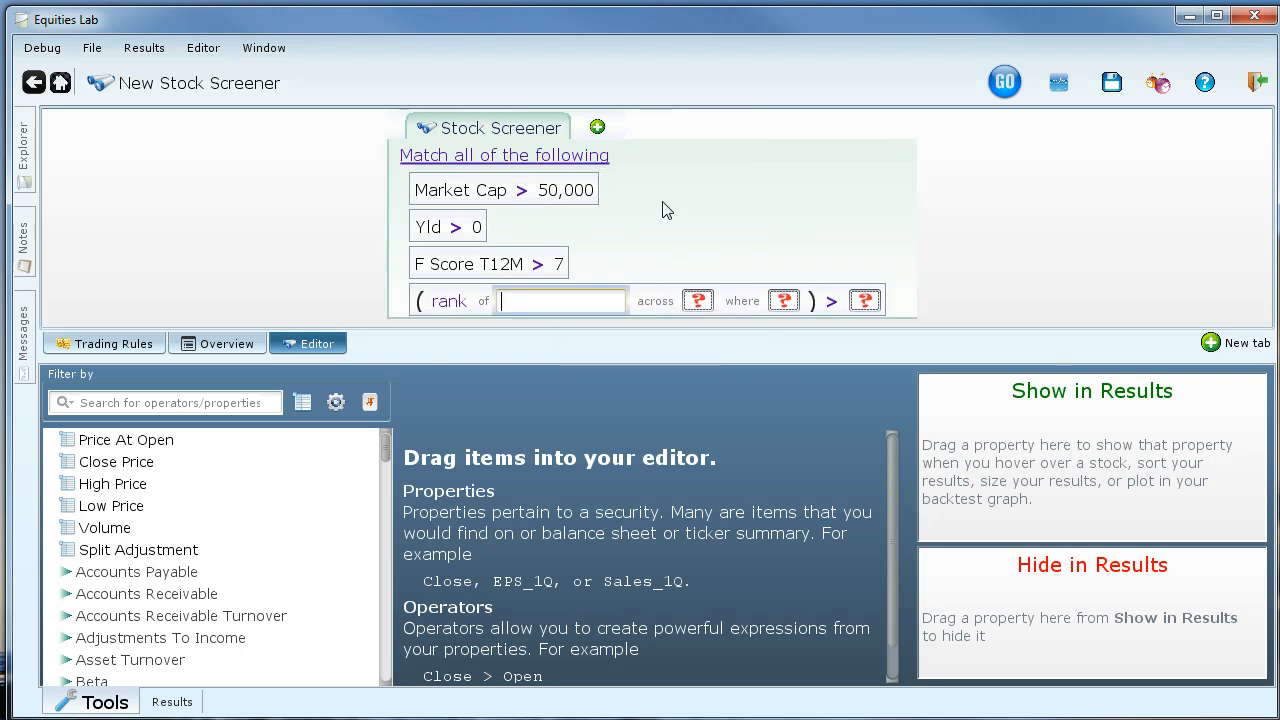
{"action": "type", "text": "ps"}
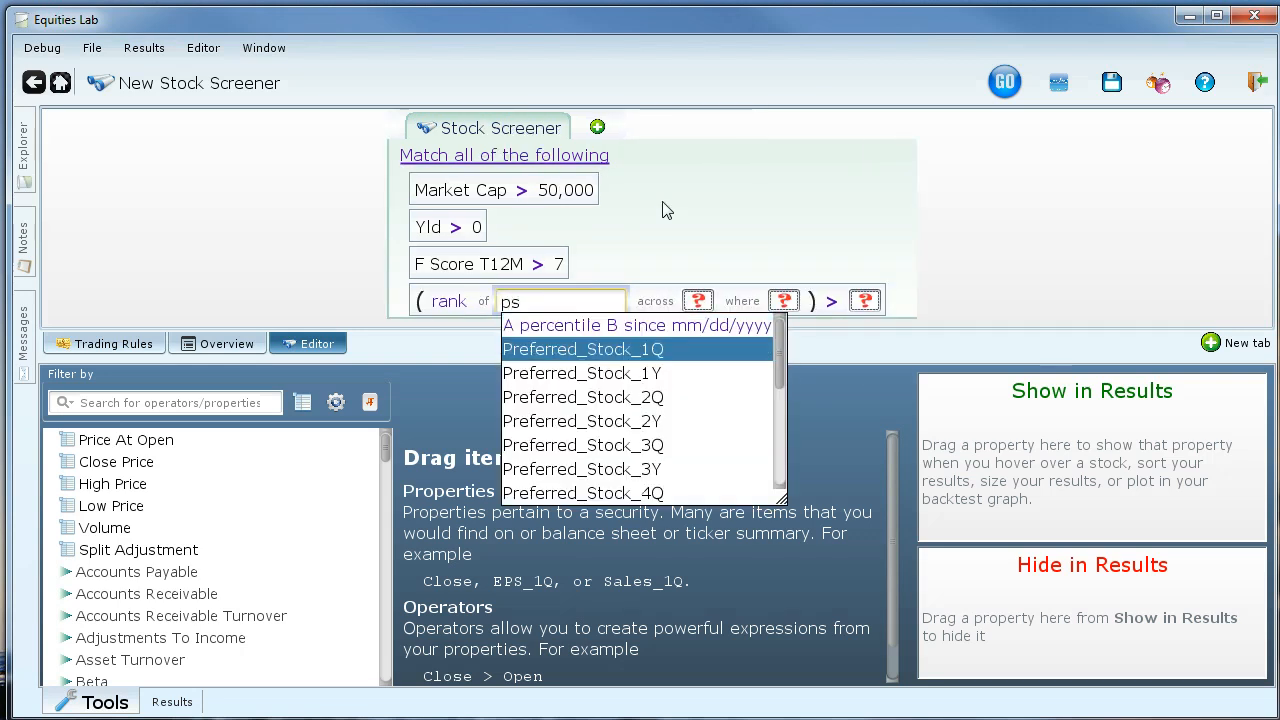
{"action": "key", "text": "BackSpace"}
{"action": "type", "text": "ts"}
{"action": "key", "text": "Down"}
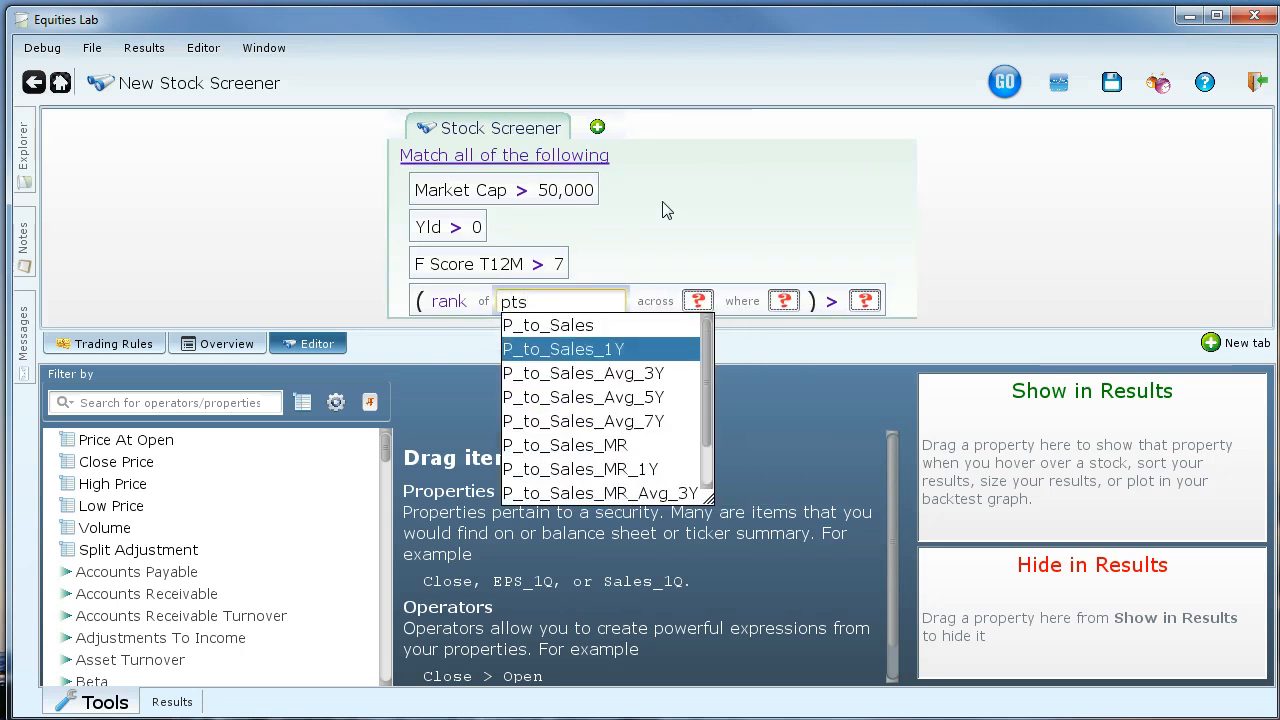
{"action": "key", "text": "Up"}
{"action": "key", "text": "Return"}
{"action": "type", "text": "i3d"}
{"action": "key", "text": "Return"}
{"action": "type", "text": "true"}
{"action": "key", "text": "Return"}
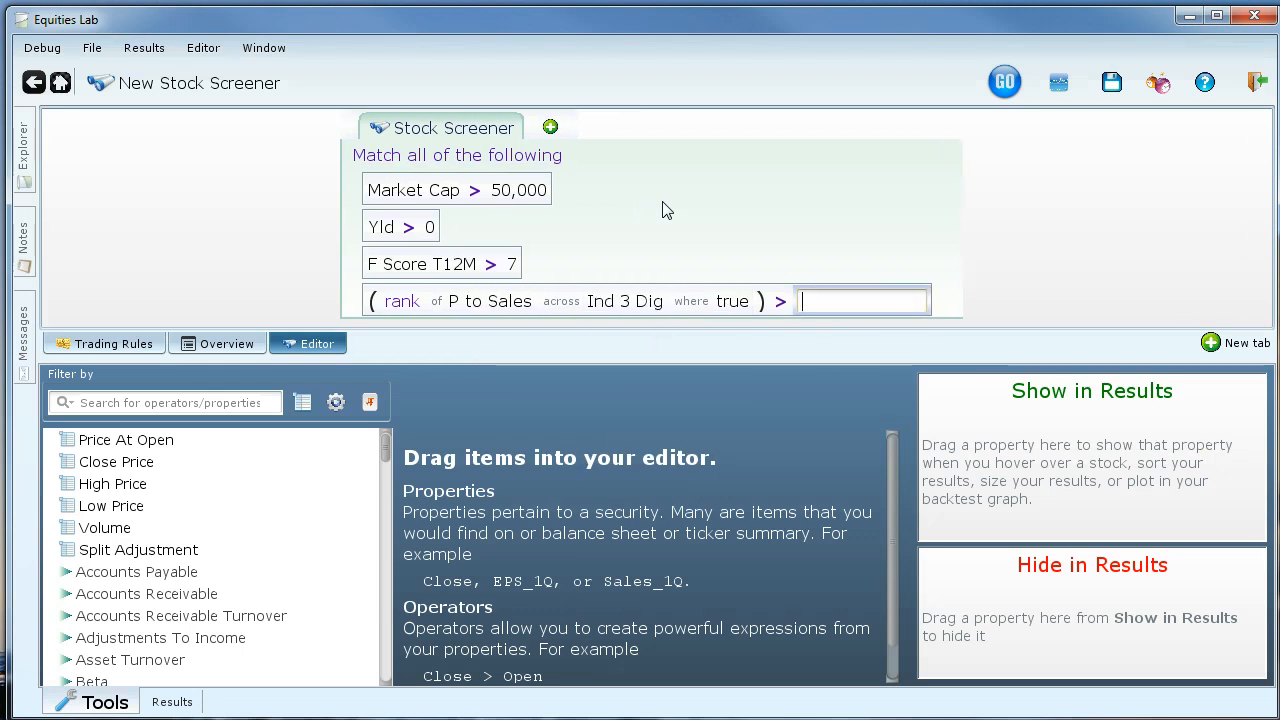
Change the rank condition's comparison to < 35 and show the screener's matching stocks
{"action": "key", "text": "Left"}
{"action": "type", "text": "<"}
{"action": "key", "text": "Return"}
{"action": "type", "text": "35"}
{"action": "key", "text": "Return"}
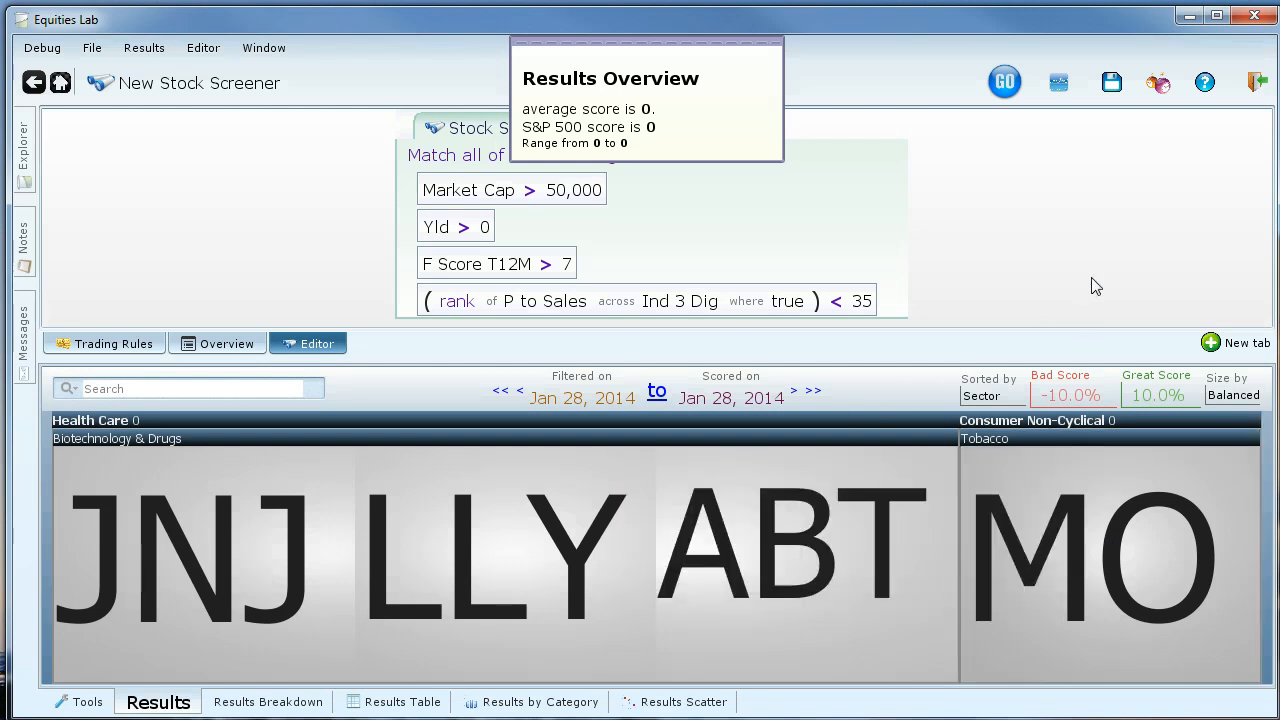
Set the results interval to 3 months and review how the matching stocks scored
{"action": "left_click", "coordinate": [657, 396]}
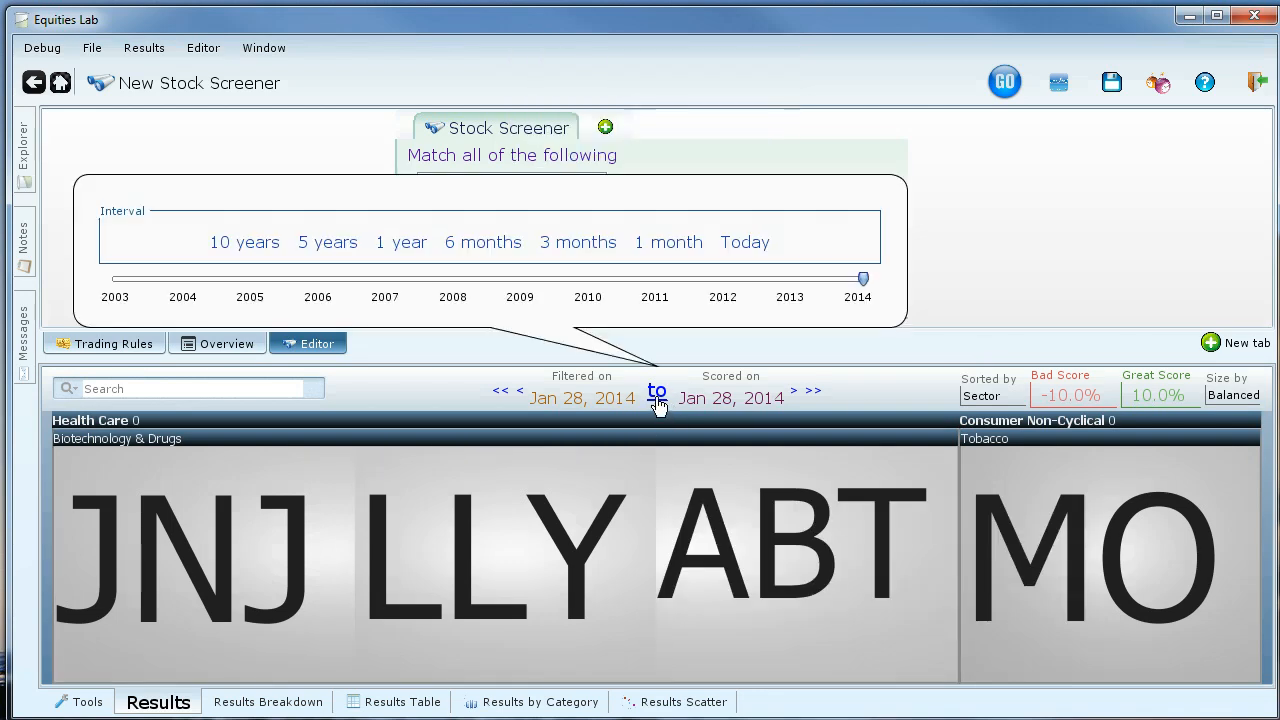
{"action": "left_click", "coordinate": [578, 243]}
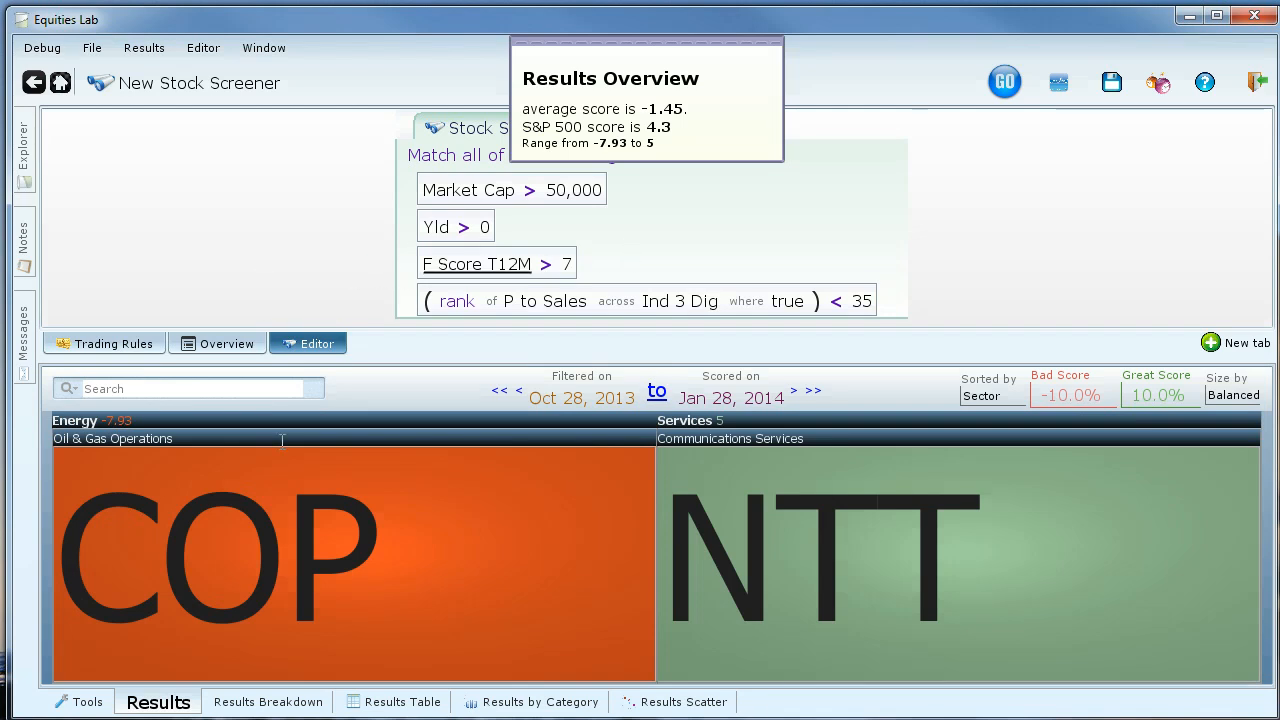
{"action": "mouse_move", "coordinate": [272, 545]}
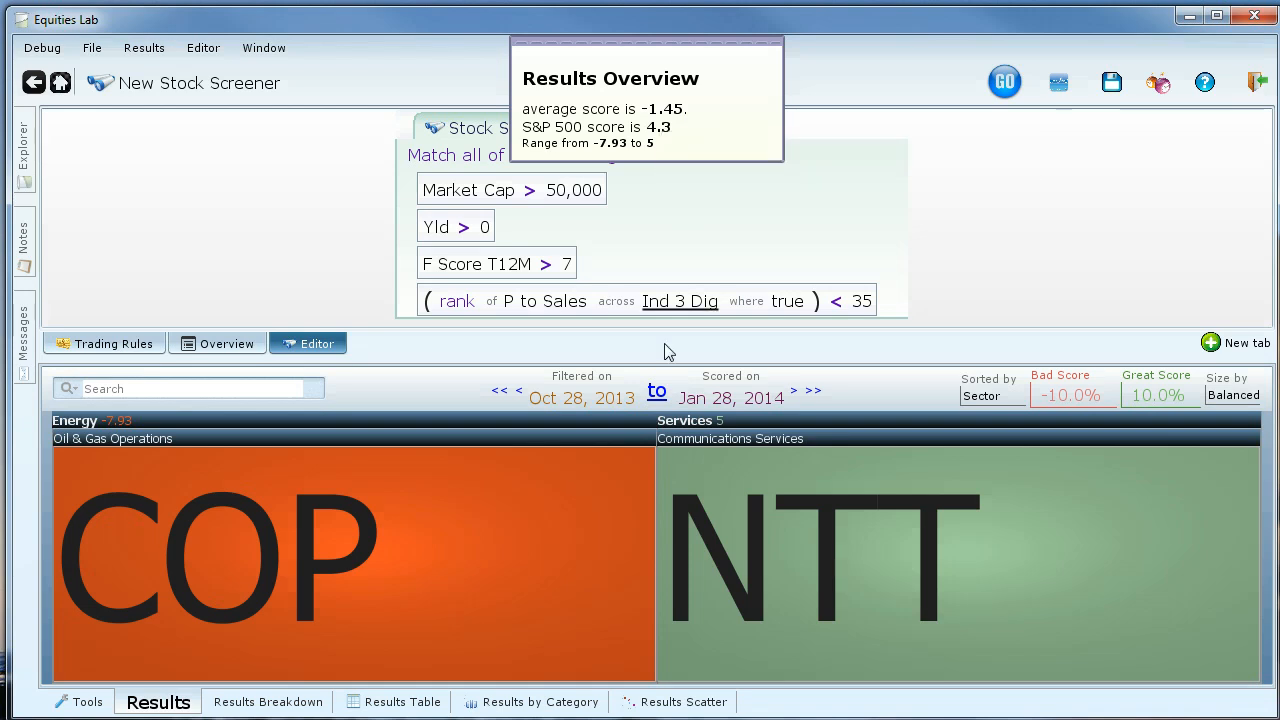
{"action": "left_click", "coordinate": [1030, 285]}
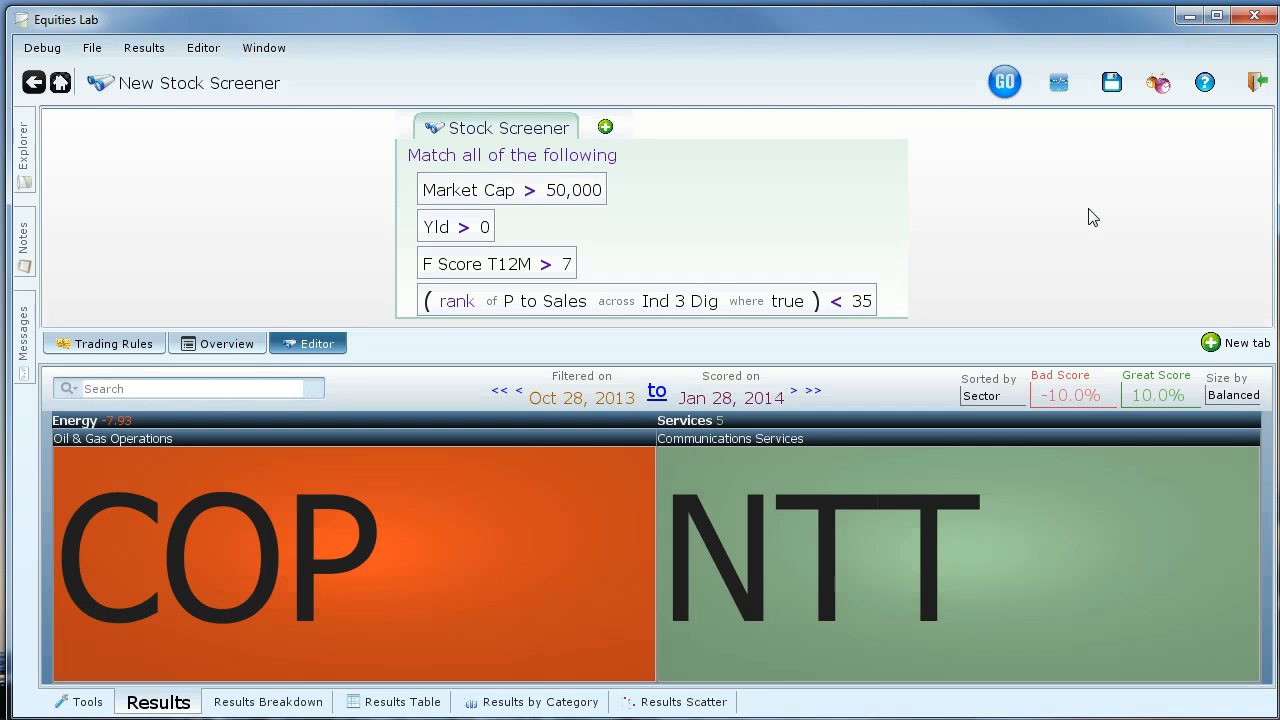
Leave the new stock screener and return to the home page
{"action": "left_click", "coordinate": [34, 83]}
{"action": "left_click", "coordinate": [486, 400]}
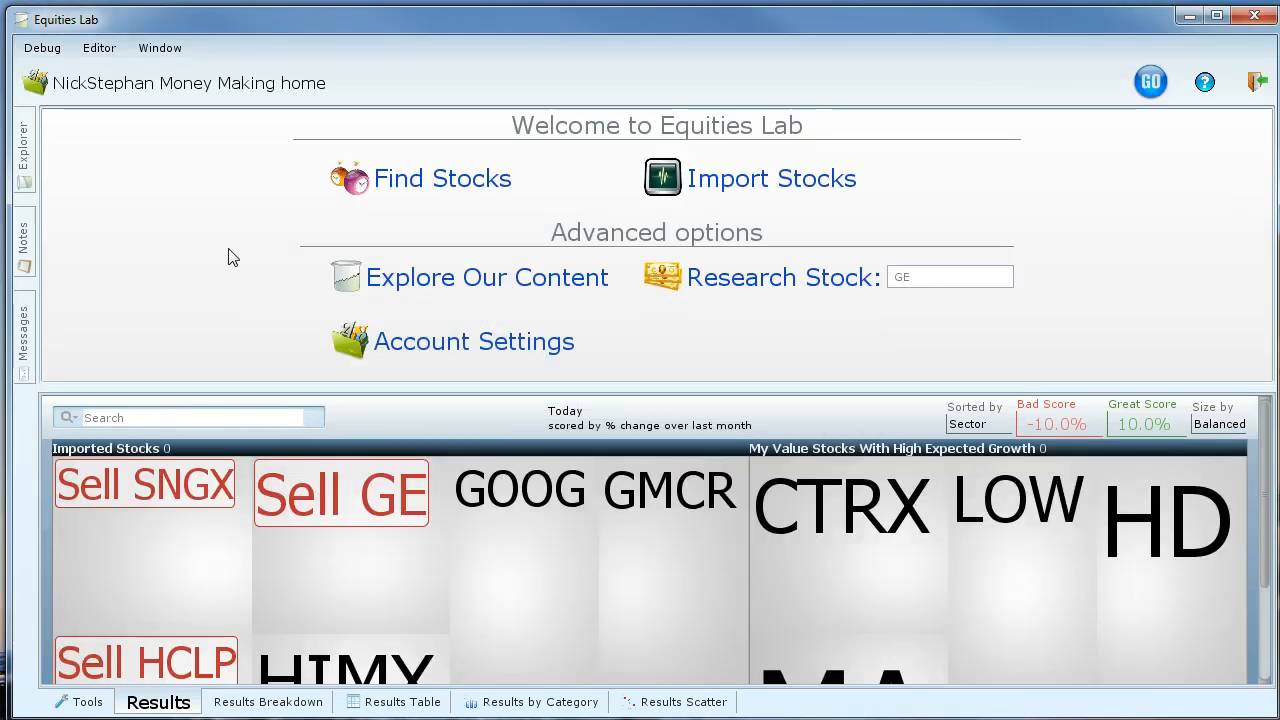